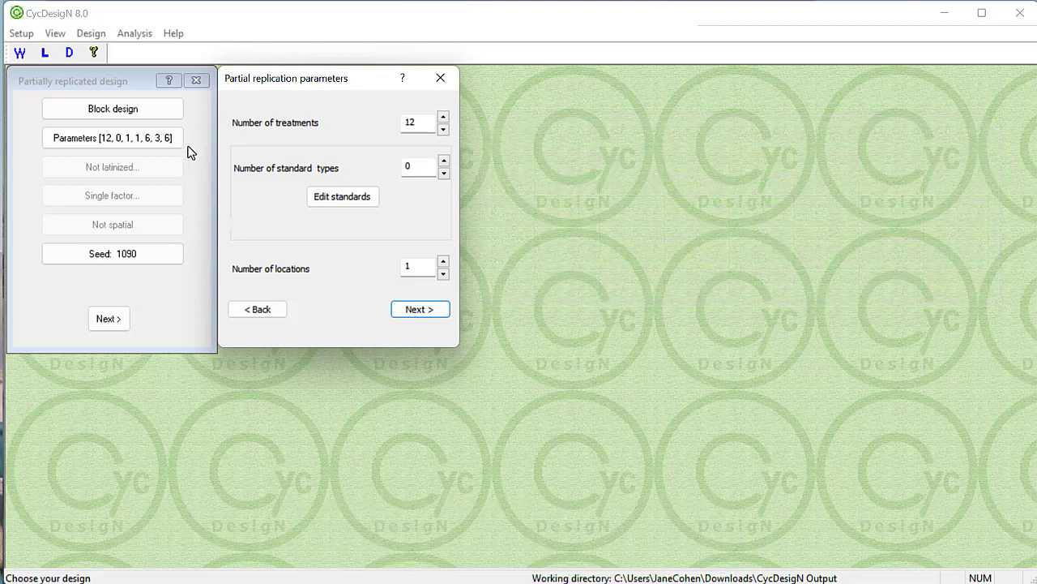
- Set 3 blocks per location for the single-location block design with 12 treatments and 6 units per block
{"action": "left_click", "coordinate": [402, 314]}
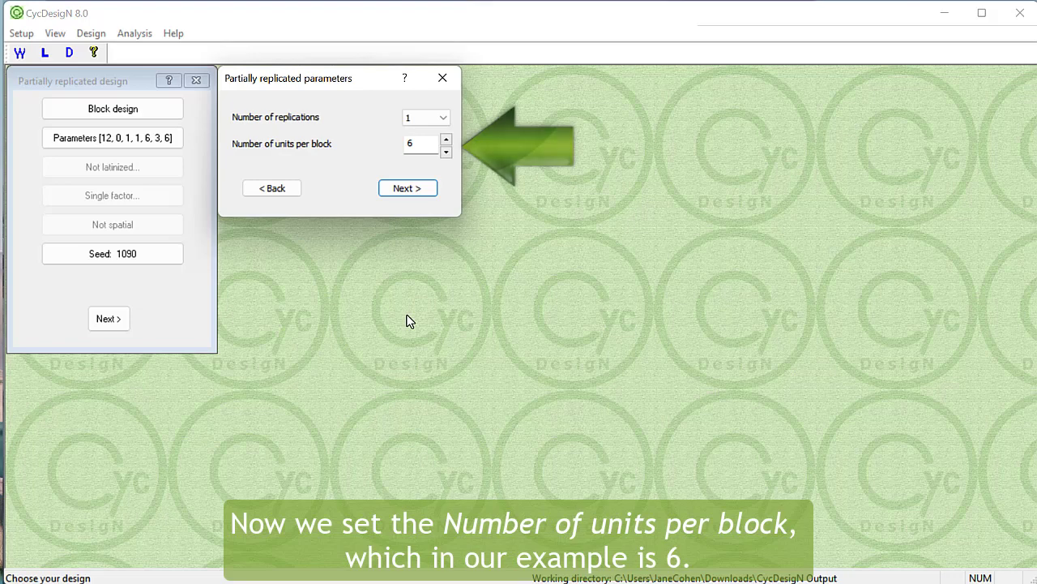
{"action": "left_click", "coordinate": [419, 193]}
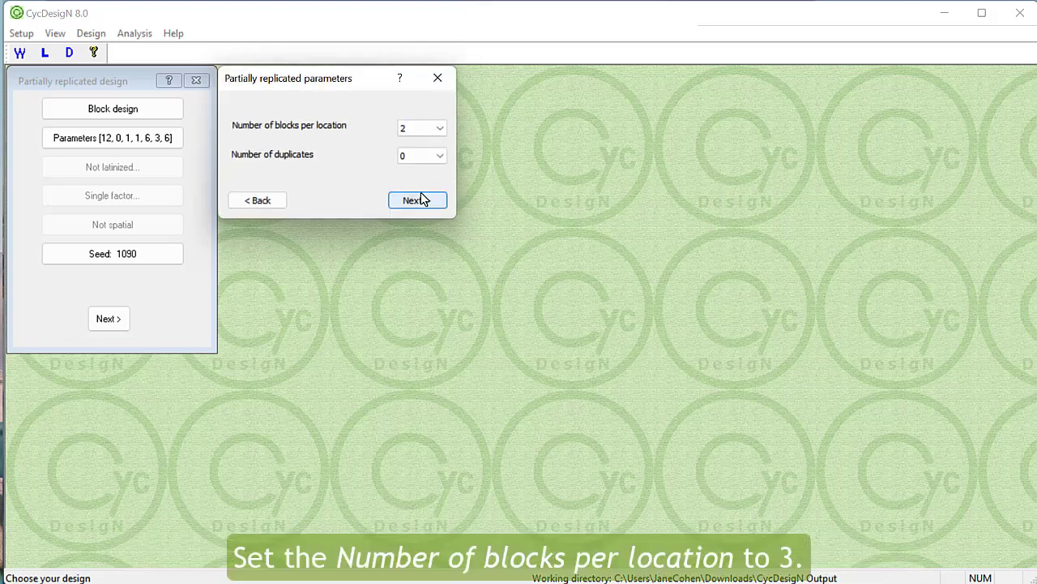
{"action": "left_click", "coordinate": [436, 128]}
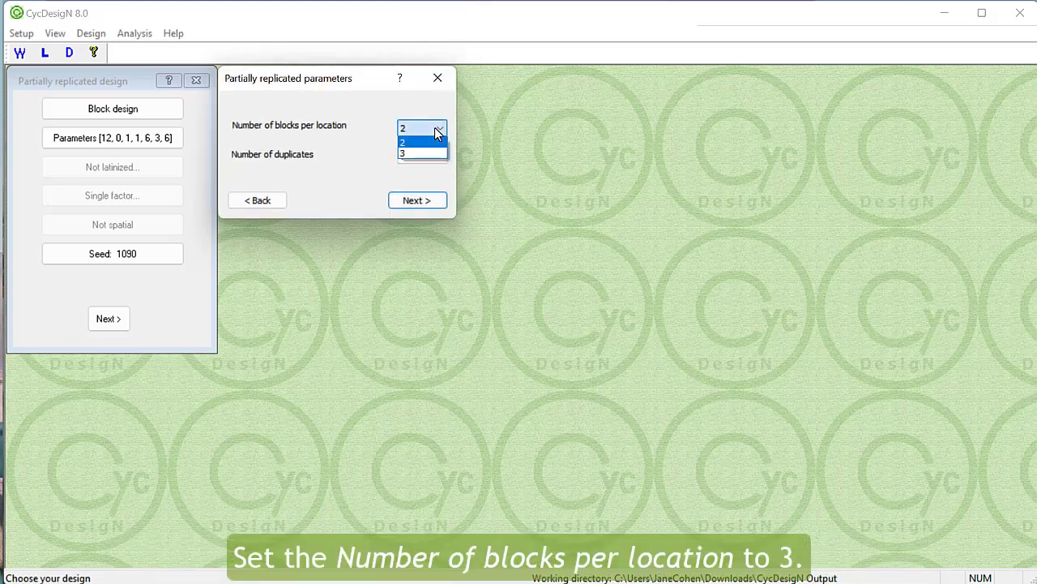
{"action": "left_click", "coordinate": [442, 154]}
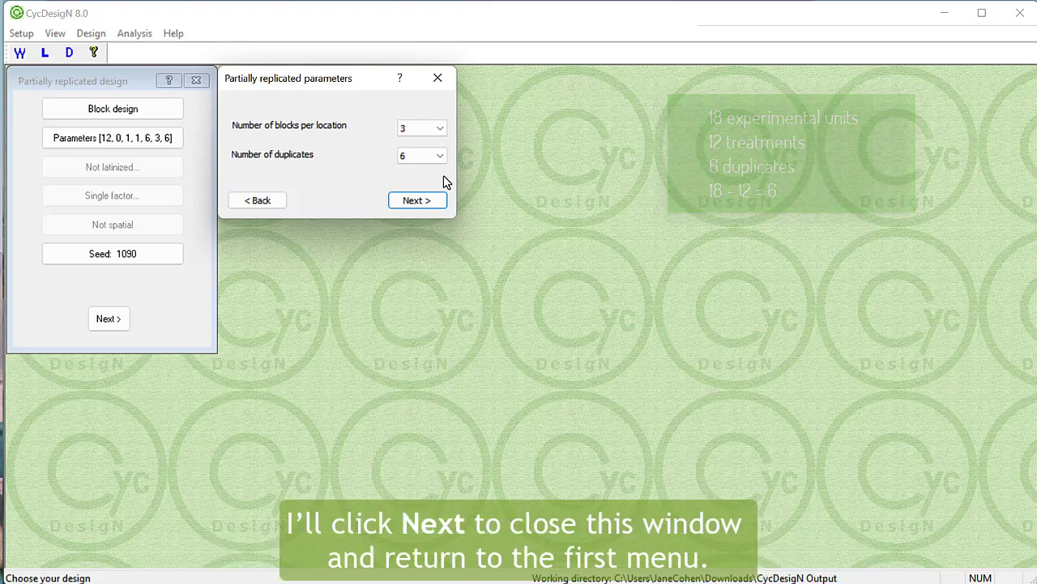
{"action": "left_click", "coordinate": [429, 204]}
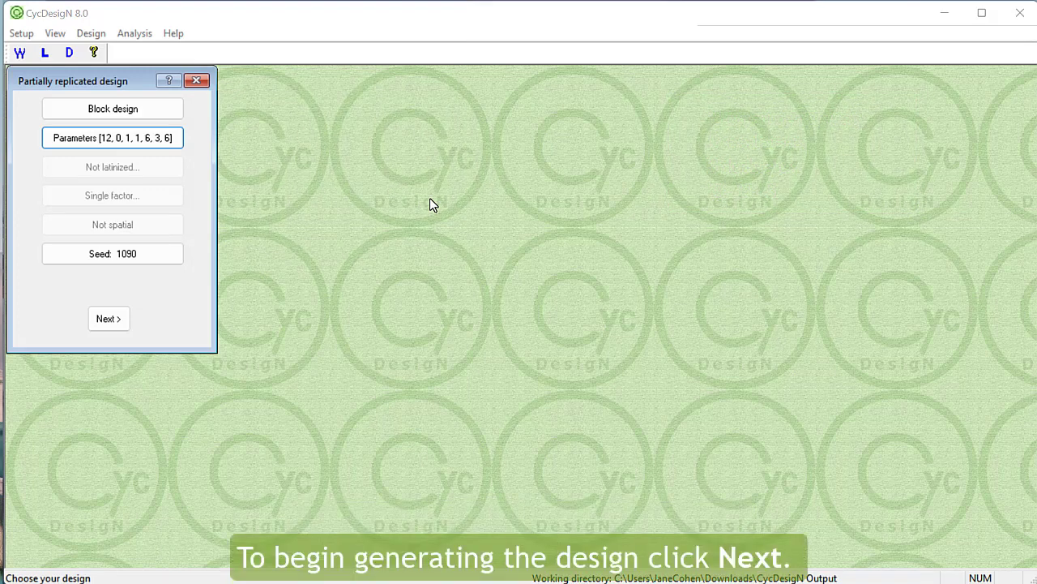
- Generate the single-location partially replicated block design and output it with one randomization
{"action": "left_click", "coordinate": [123, 319]}
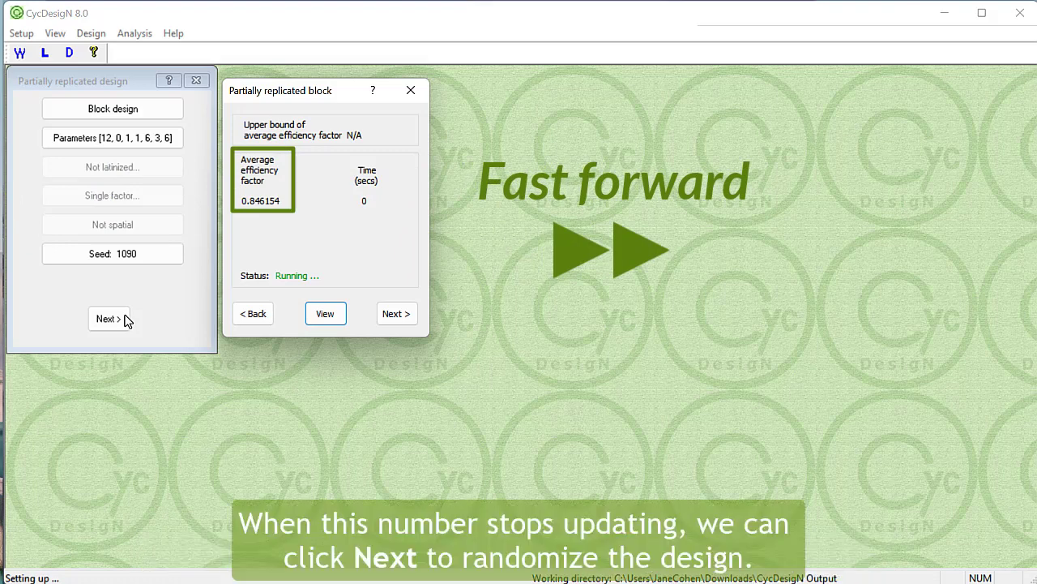
{"action": "left_click", "coordinate": [392, 320]}
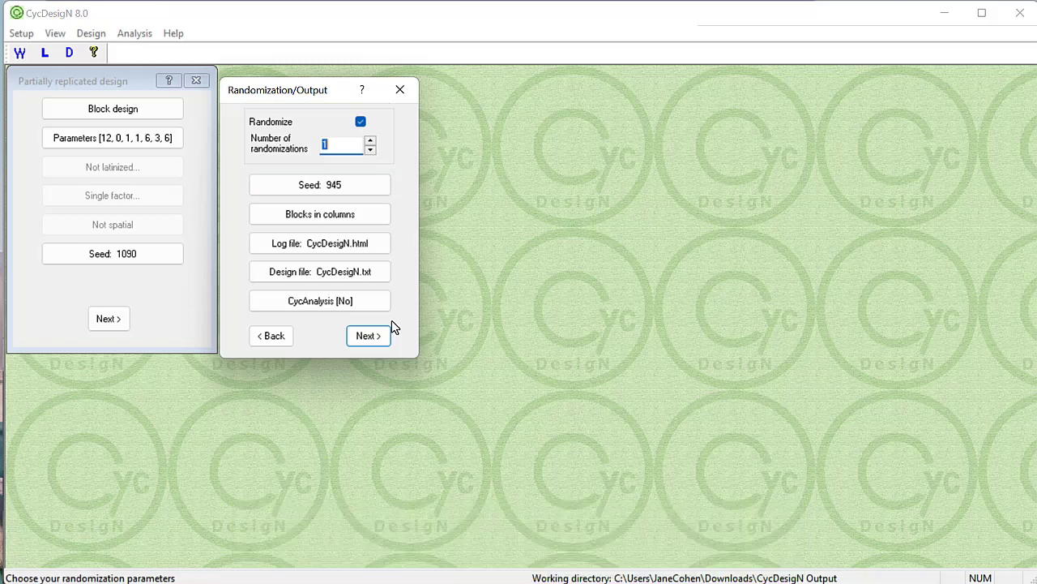
{"action": "left_click", "coordinate": [374, 342]}
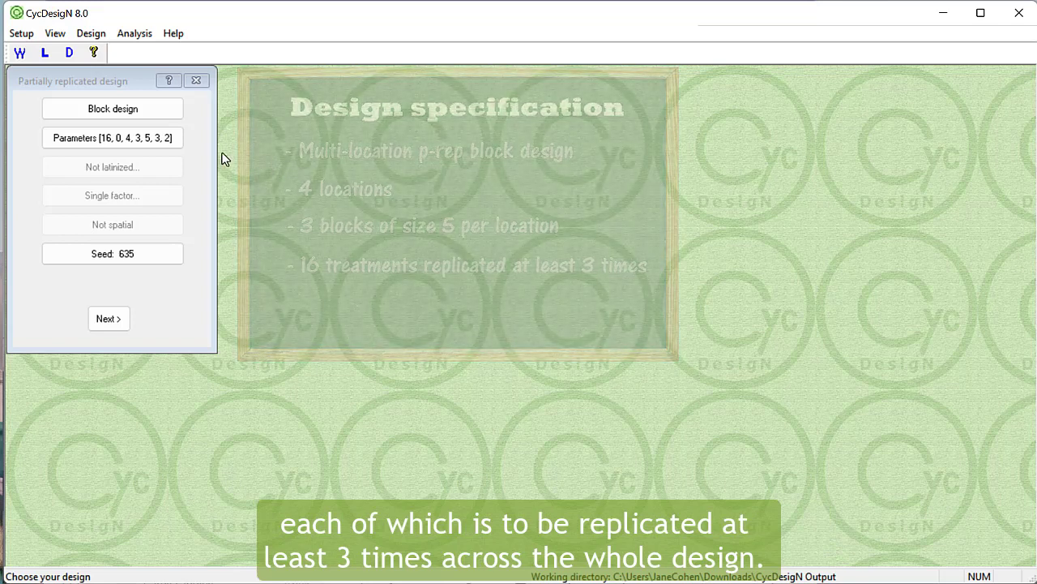
- Set the number of replications to 3 for the block design with 16 treatments, 4 locations and 5 units per block
{"action": "left_click", "coordinate": [165, 139]}
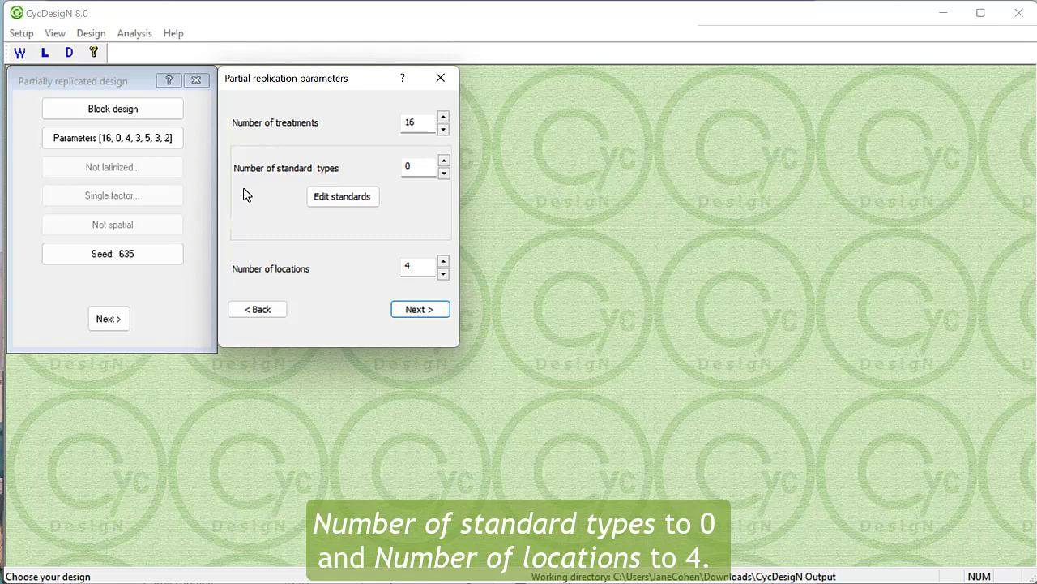
{"action": "left_click", "coordinate": [403, 313]}
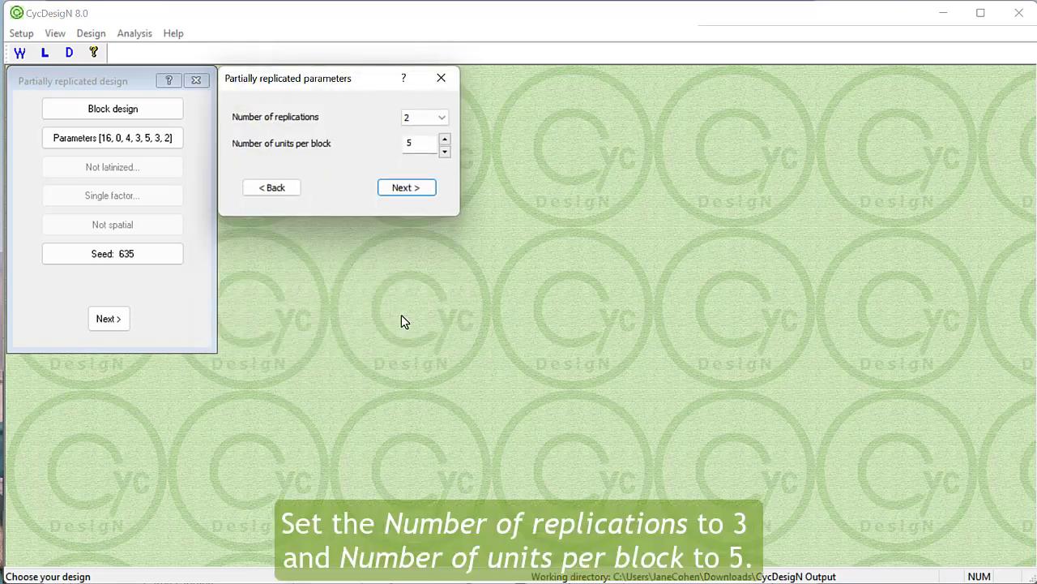
{"action": "left_click", "coordinate": [438, 122]}
{"action": "left_click", "coordinate": [420, 144]}
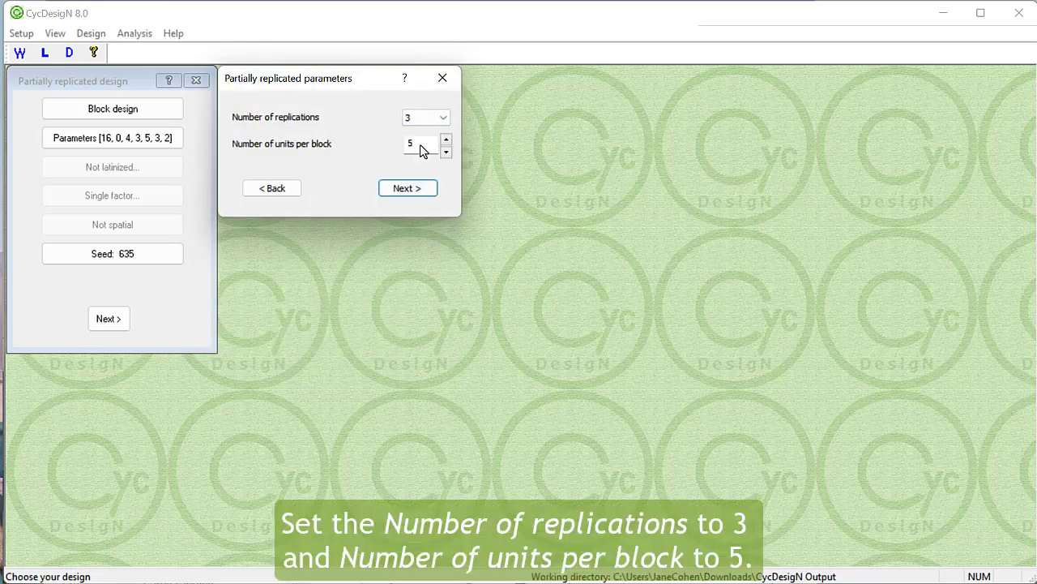
{"action": "left_click", "coordinate": [429, 189]}
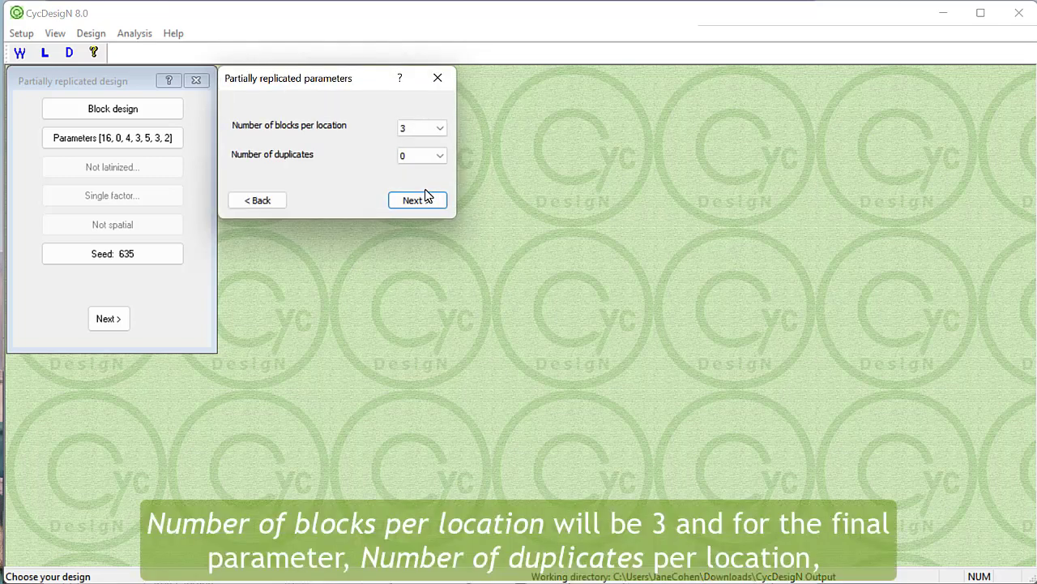
- Set the number of duplicates per location to 2 and accept the design parameters
{"action": "left_click", "coordinate": [436, 158]}
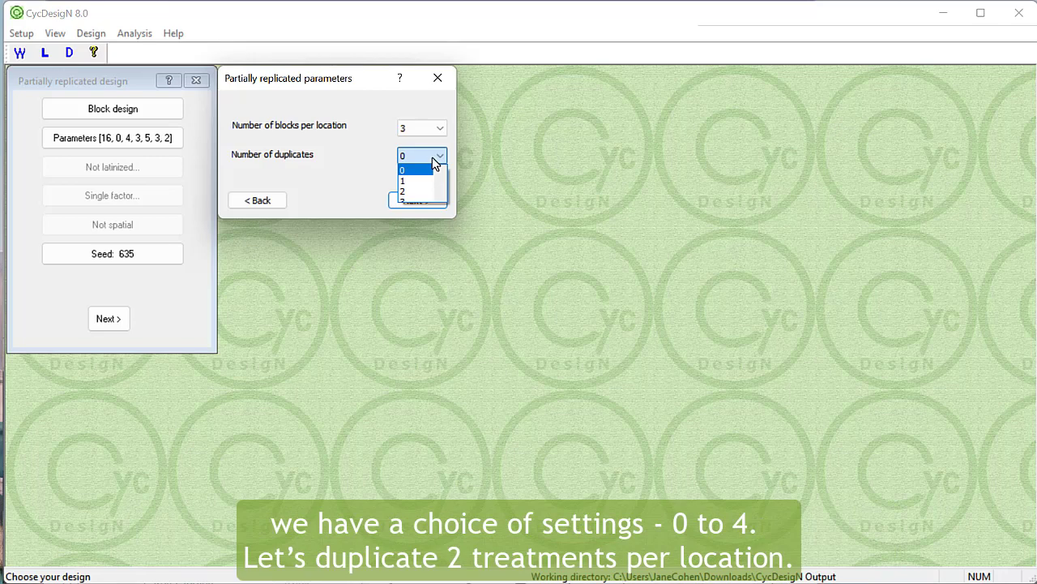
{"action": "left_click", "coordinate": [410, 193]}
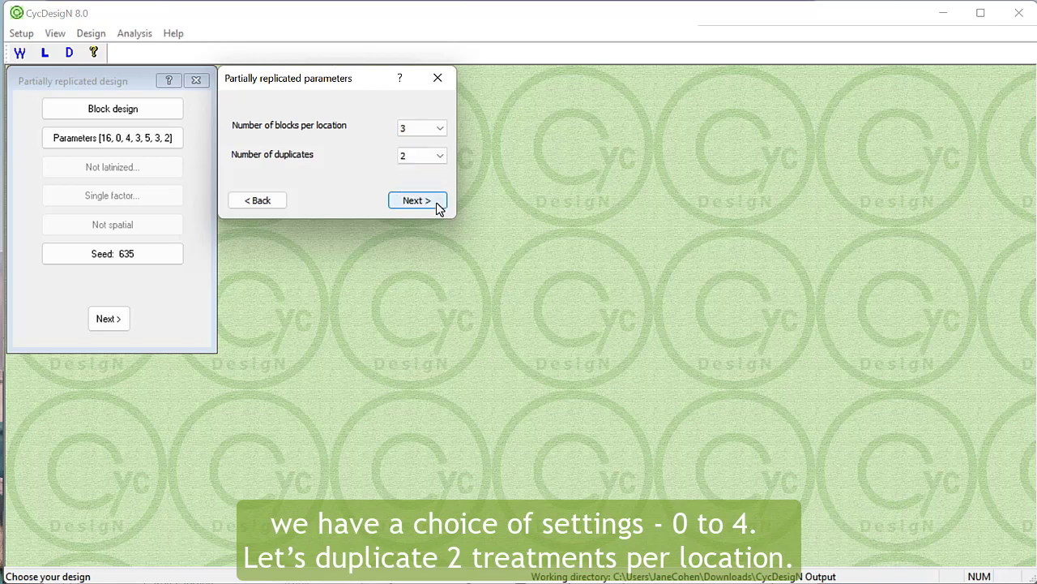
{"action": "left_click", "coordinate": [436, 204]}
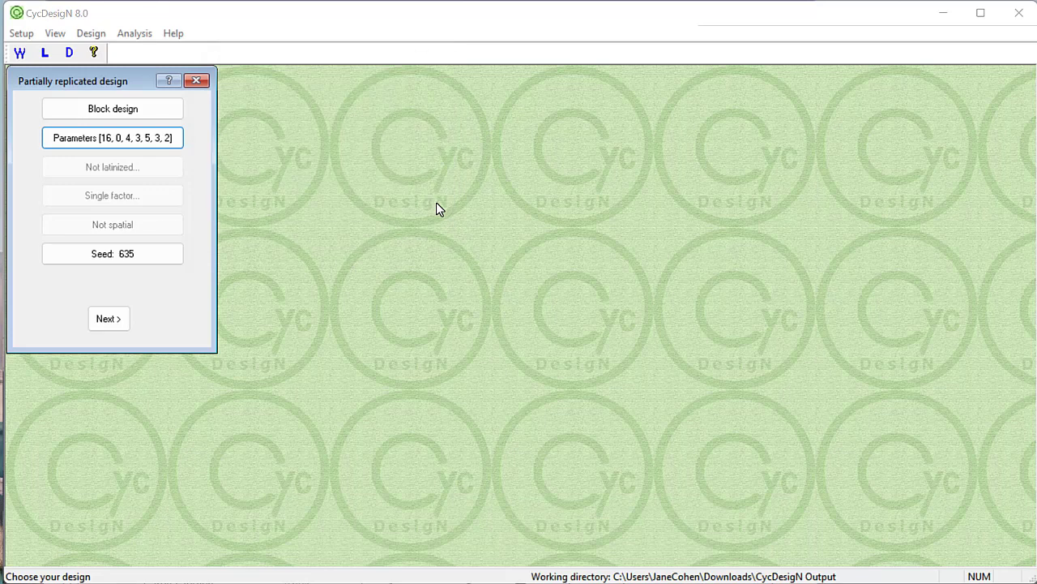
- Generate the four-location block design with one randomization and review the randomized layouts in the log file
{"action": "left_click", "coordinate": [121, 320]}
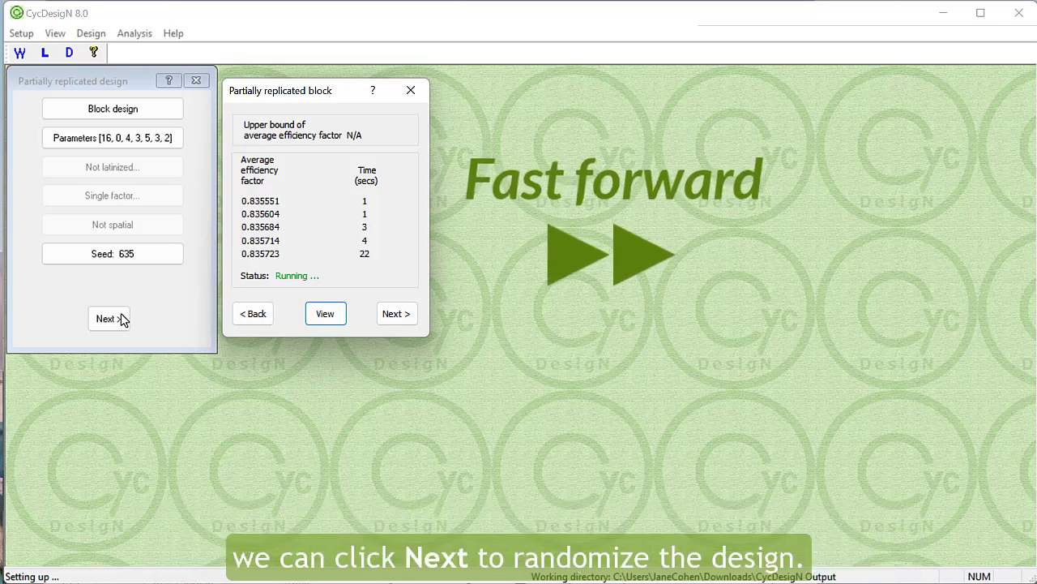
{"action": "left_click", "coordinate": [389, 316]}
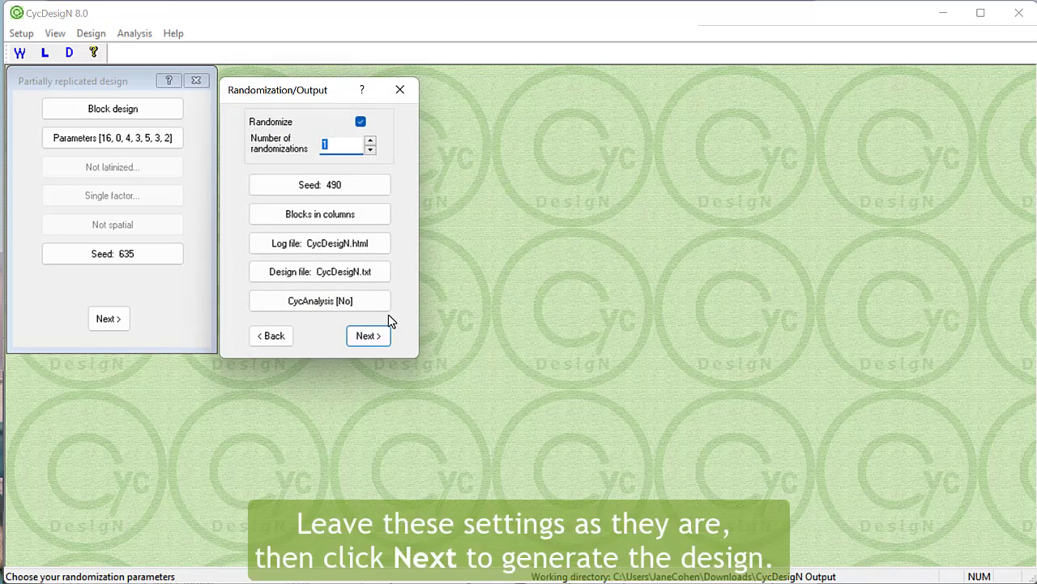
{"action": "left_click", "coordinate": [372, 338]}
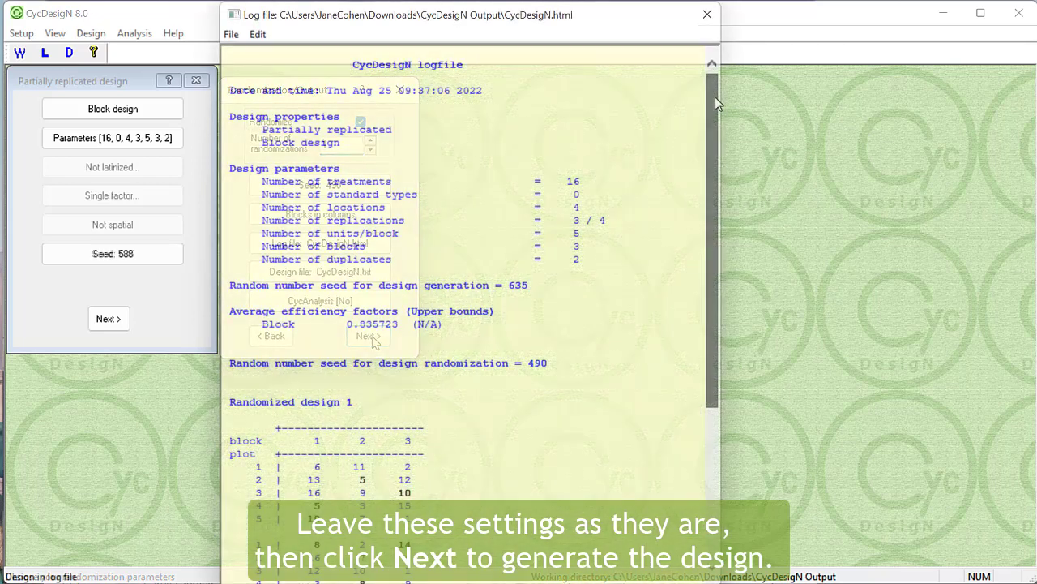
{"action": "left_click_drag", "start_coordinate": [716, 101], "coordinate": [728, 261]}
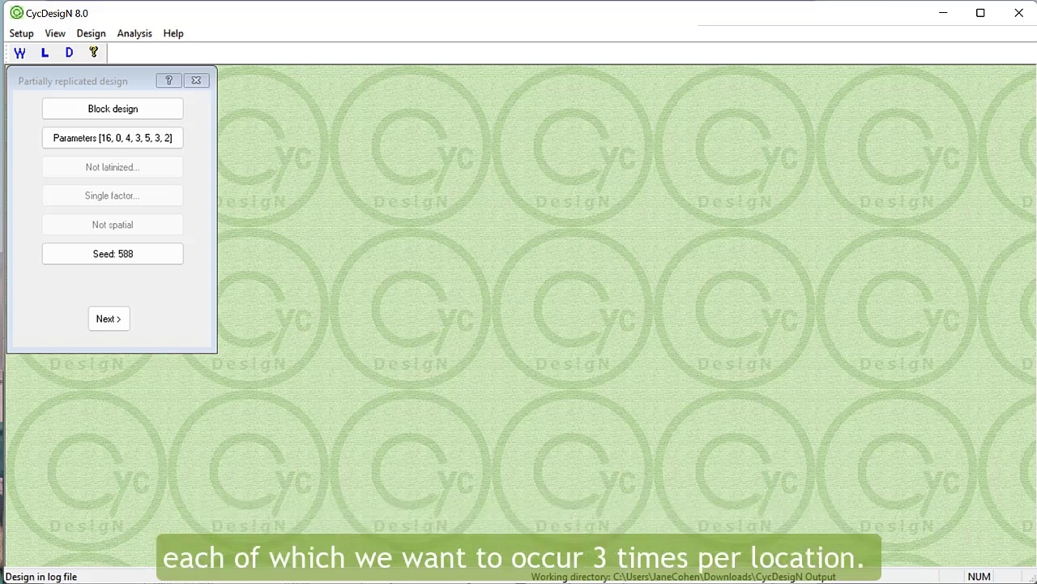
- Set the number of standard types to 2, with 3 standards of each type per location
{"action": "left_click", "coordinate": [170, 142]}
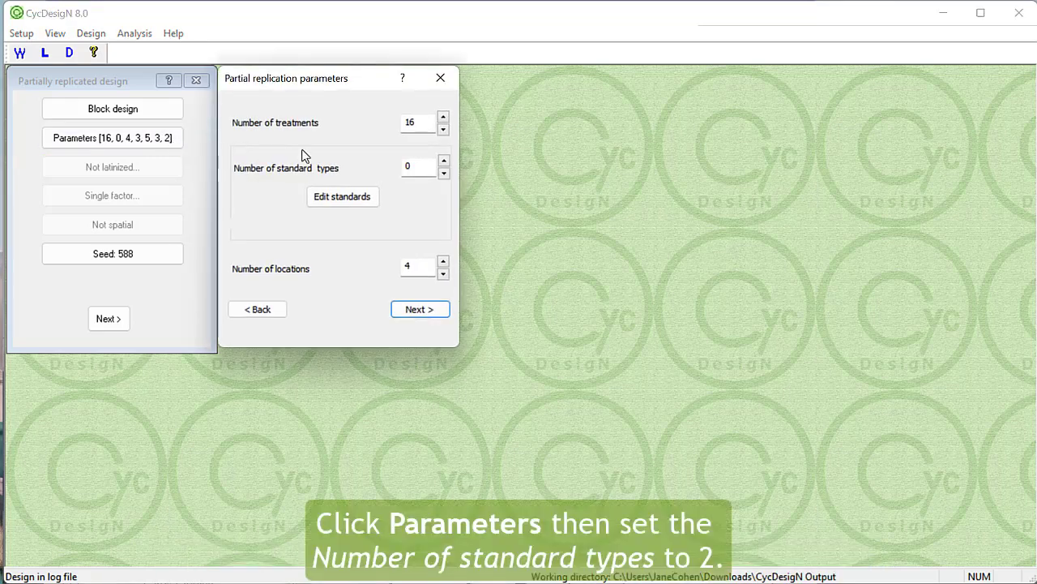
{"action": "double_click", "coordinate": [409, 166]}
{"action": "type", "text": "2"}
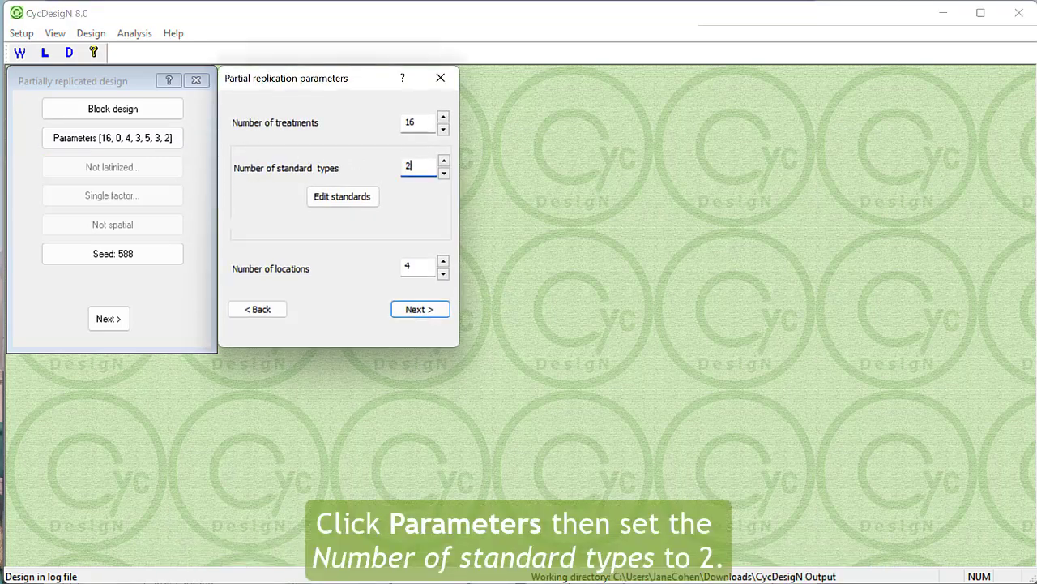
{"action": "left_click", "coordinate": [369, 199]}
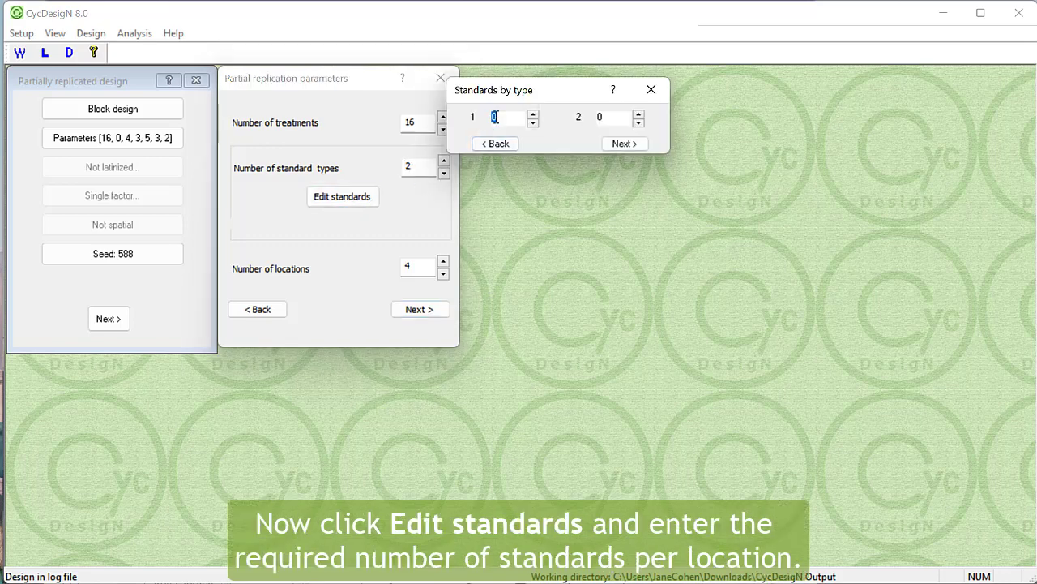
{"action": "type", "text": "3"}
{"action": "double_click", "coordinate": [606, 118]}
{"action": "type", "text": "3"}
{"action": "left_click", "coordinate": [620, 146]}
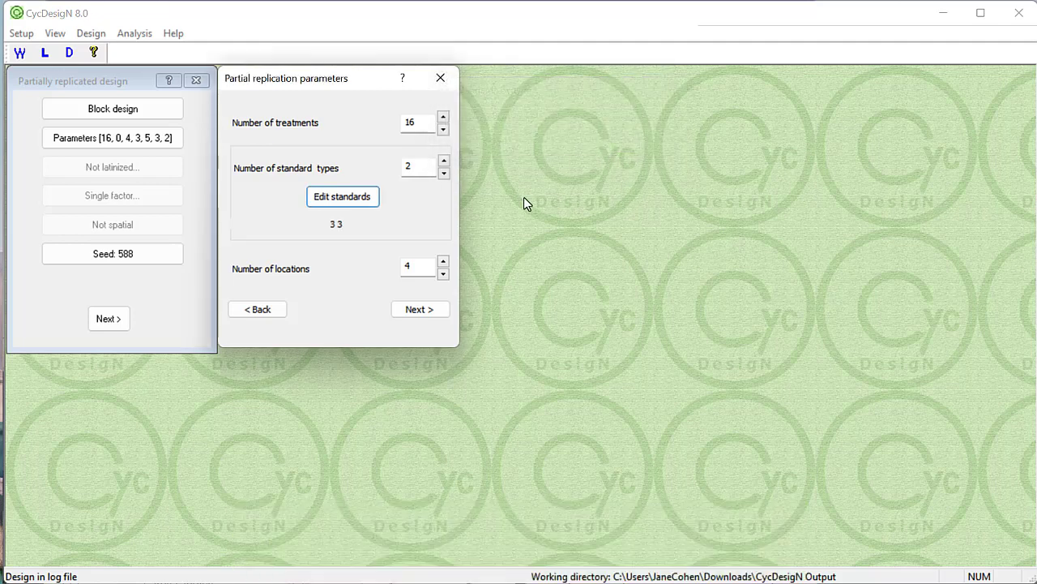
{"action": "left_click", "coordinate": [442, 312]}
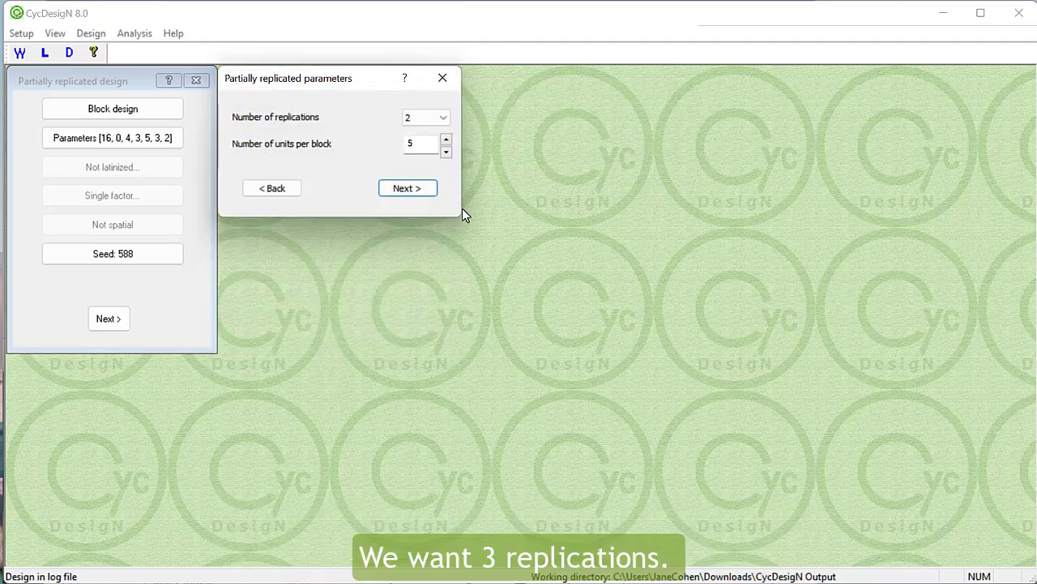
- Set the number of replications to 3 and the number of units per block to 7
{"action": "left_click", "coordinate": [445, 116]}
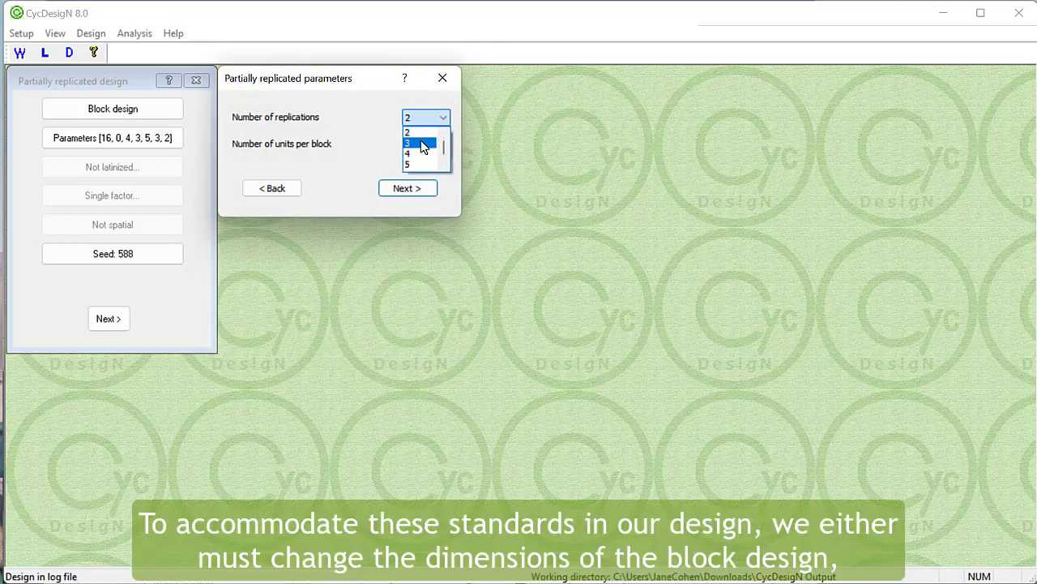
{"action": "left_click", "coordinate": [421, 145]}
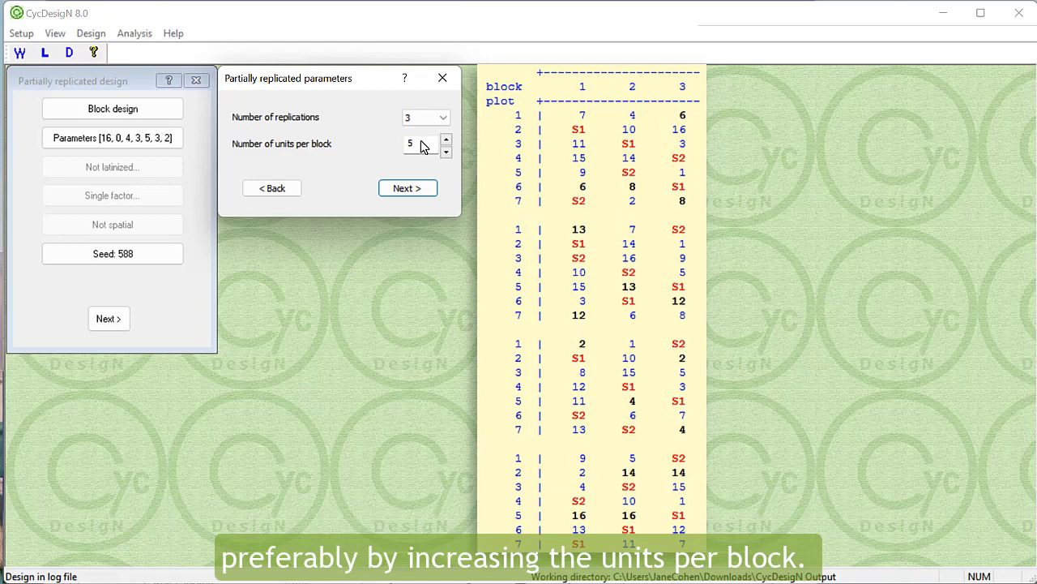
{"action": "left_click", "coordinate": [446, 141]}
{"action": "left_click", "coordinate": [447, 141]}
{"action": "left_click", "coordinate": [435, 142]}
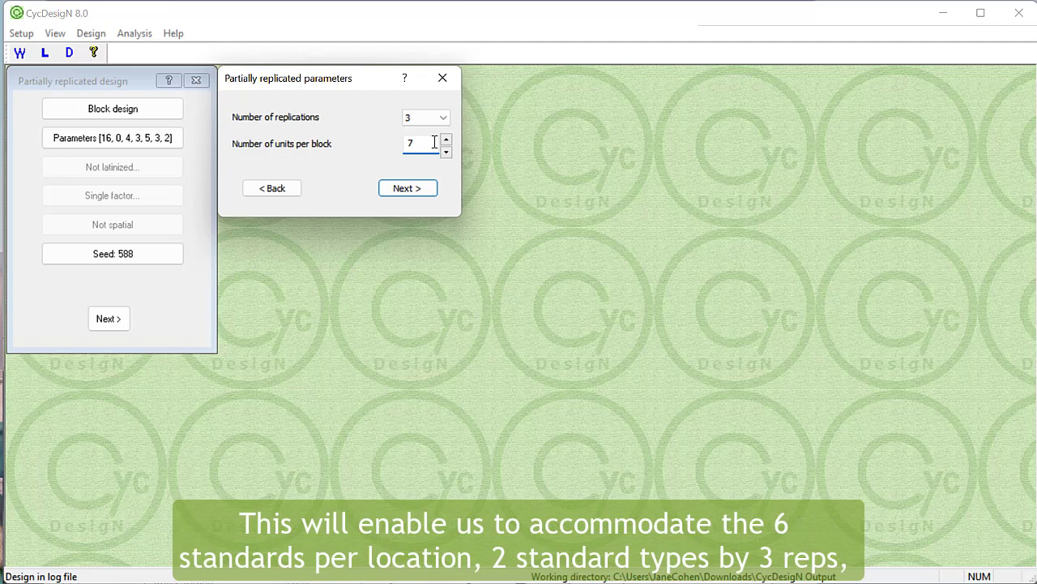
{"action": "left_click", "coordinate": [418, 190]}
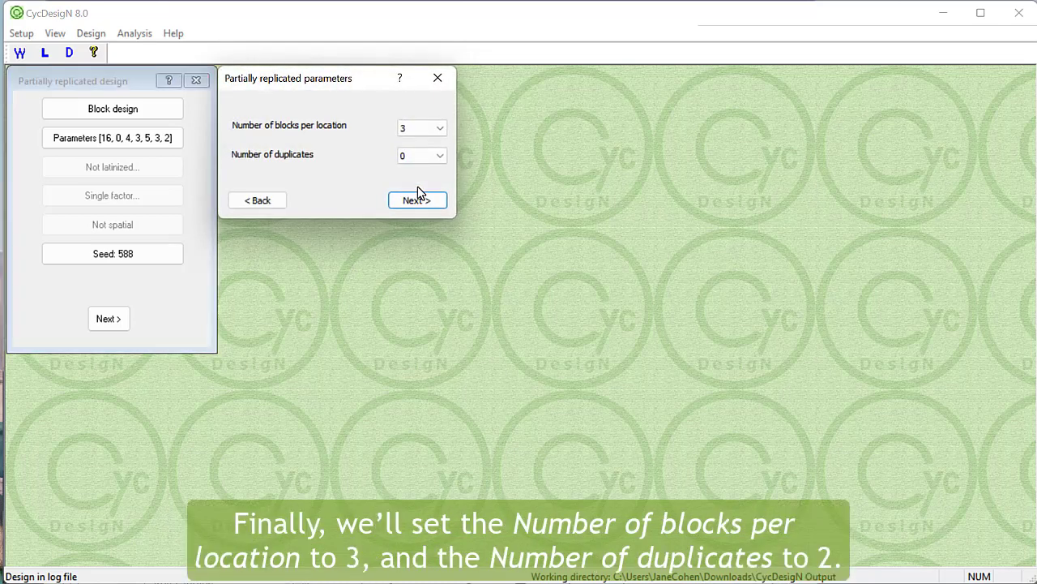
- Set the number of duplicates to 2 for the design with standards and start generating it
{"action": "left_click", "coordinate": [424, 157]}
{"action": "left_click", "coordinate": [411, 191]}
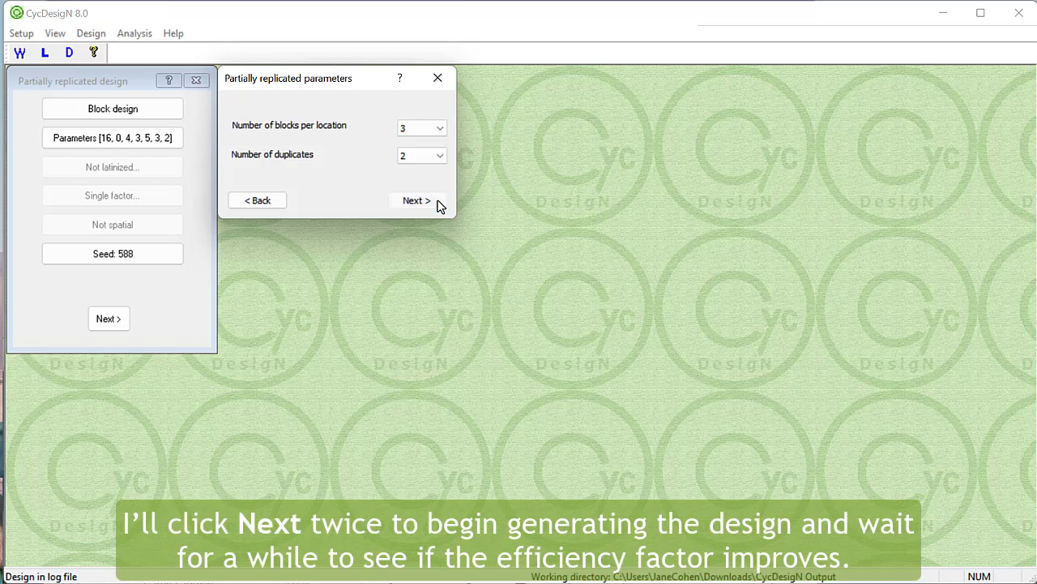
{"action": "left_click", "coordinate": [438, 203]}
{"action": "left_click", "coordinate": [120, 324]}
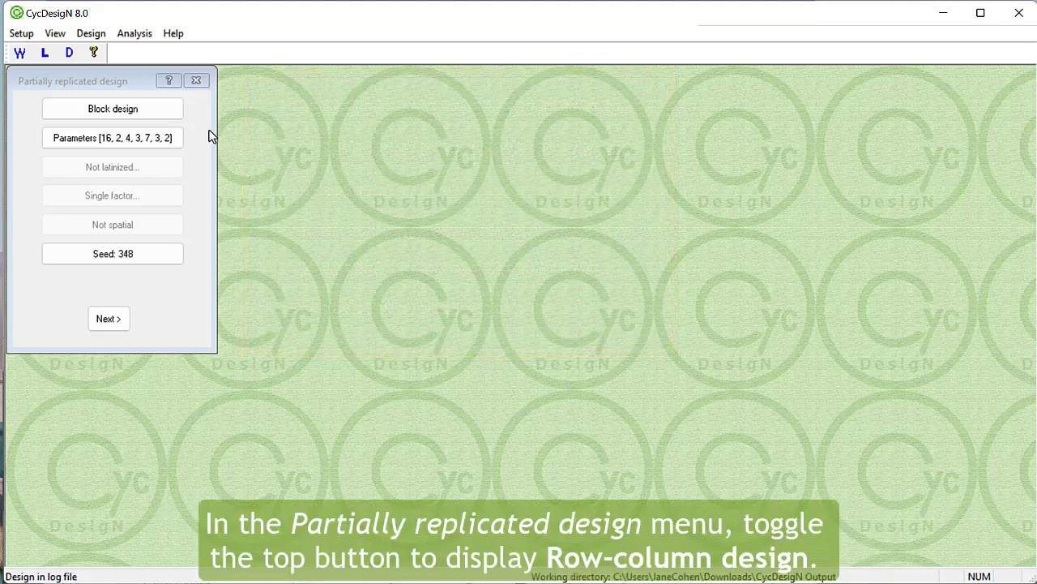
- Switch to a row-column design and set its number of replications to 3, keeping 5 rows
{"action": "left_click", "coordinate": [175, 108]}
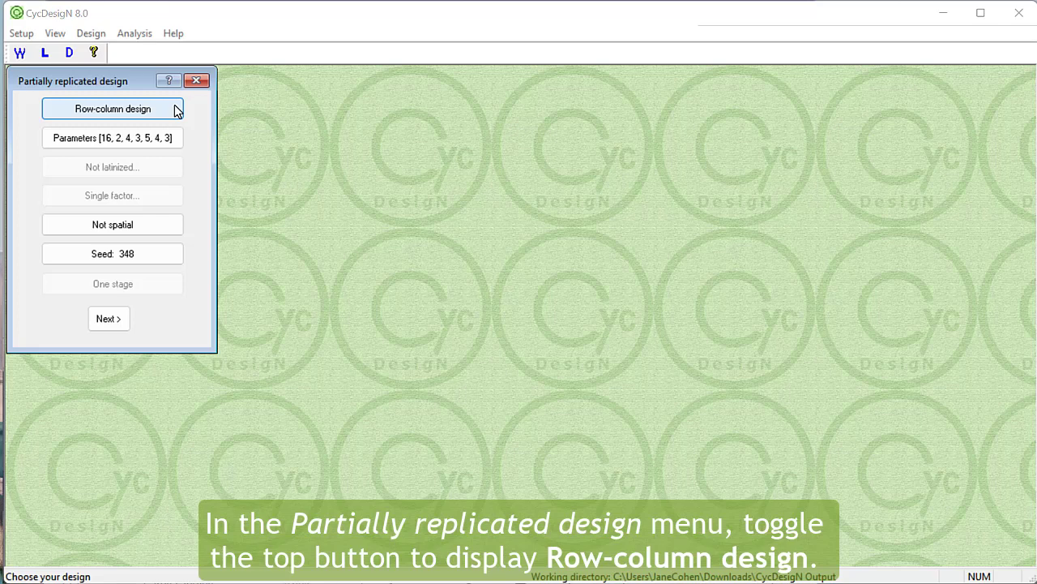
{"action": "left_click", "coordinate": [175, 139]}
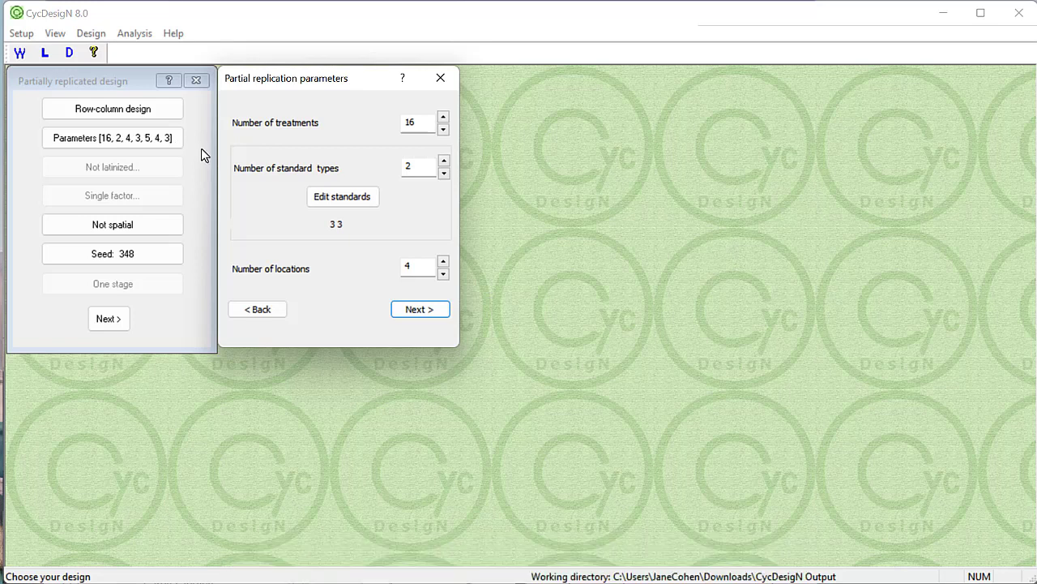
{"action": "left_click", "coordinate": [405, 311]}
{"action": "left_click", "coordinate": [422, 118]}
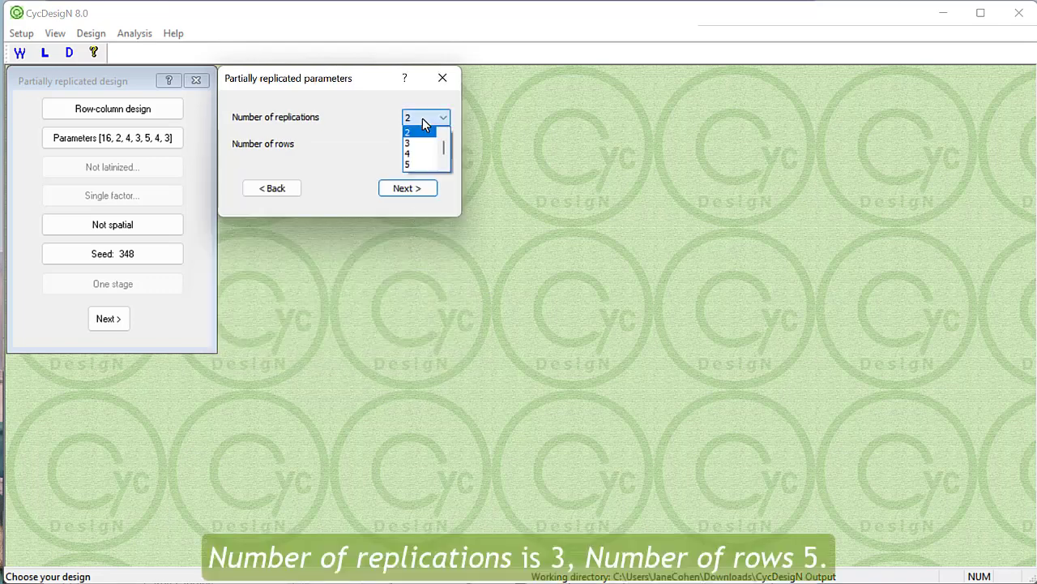
{"action": "left_click", "coordinate": [419, 139]}
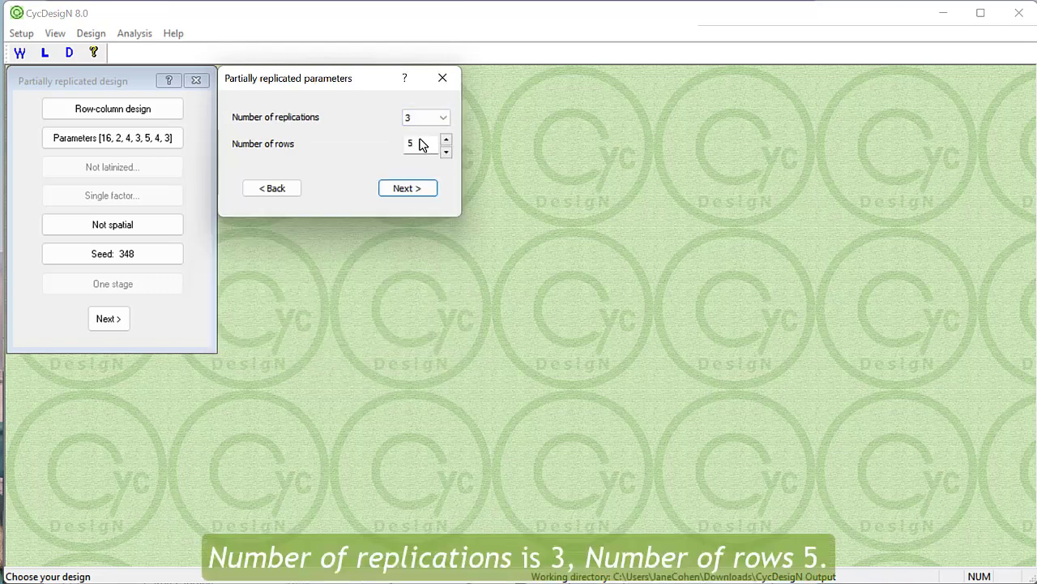
{"action": "left_click", "coordinate": [429, 193]}
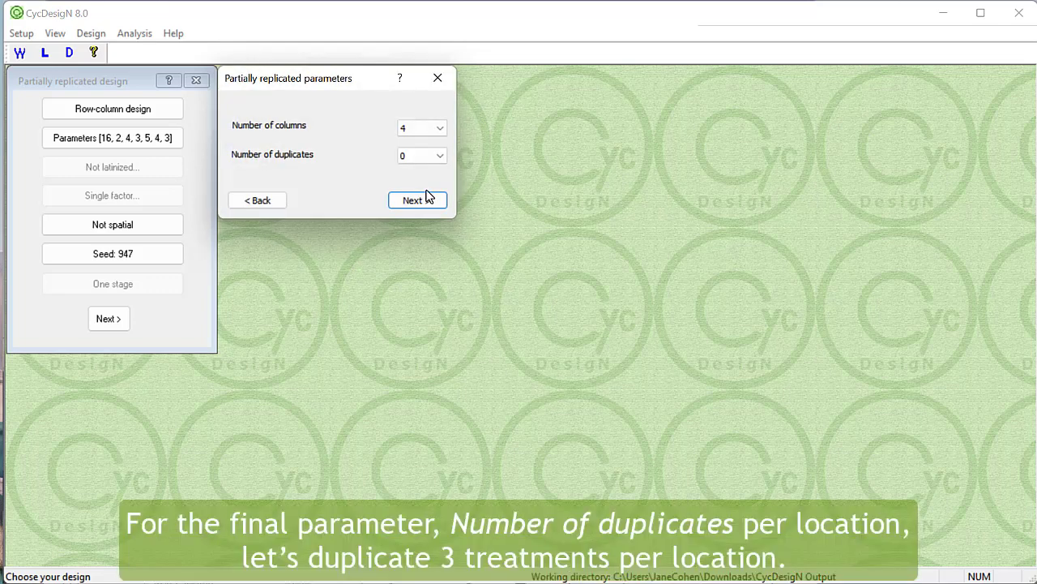
- Set the number of duplicates to 3 for the row-column design, keeping 4 columns, and accept the parameters
{"action": "left_click", "coordinate": [440, 158]}
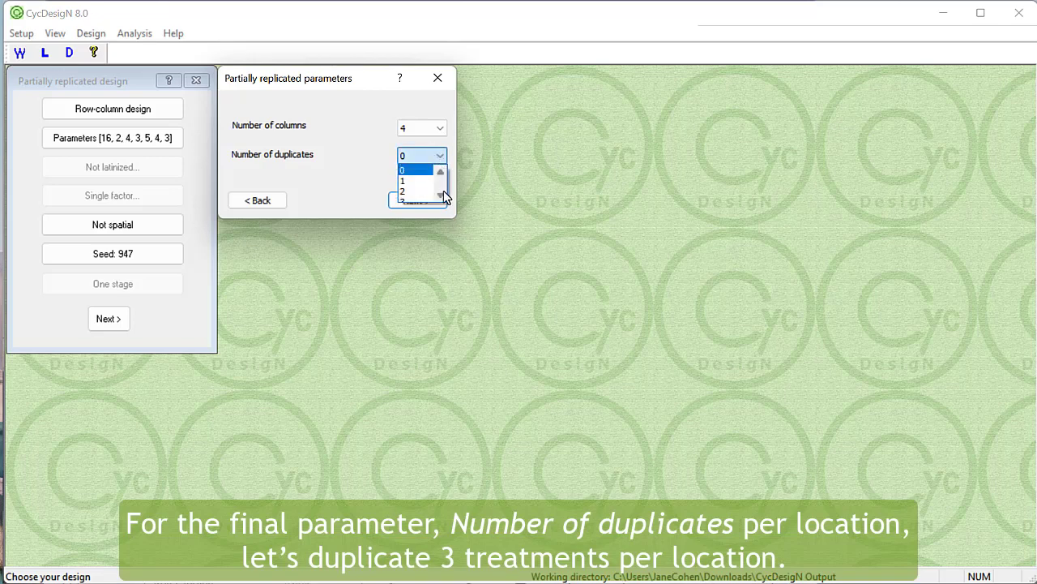
{"action": "left_click", "coordinate": [440, 196]}
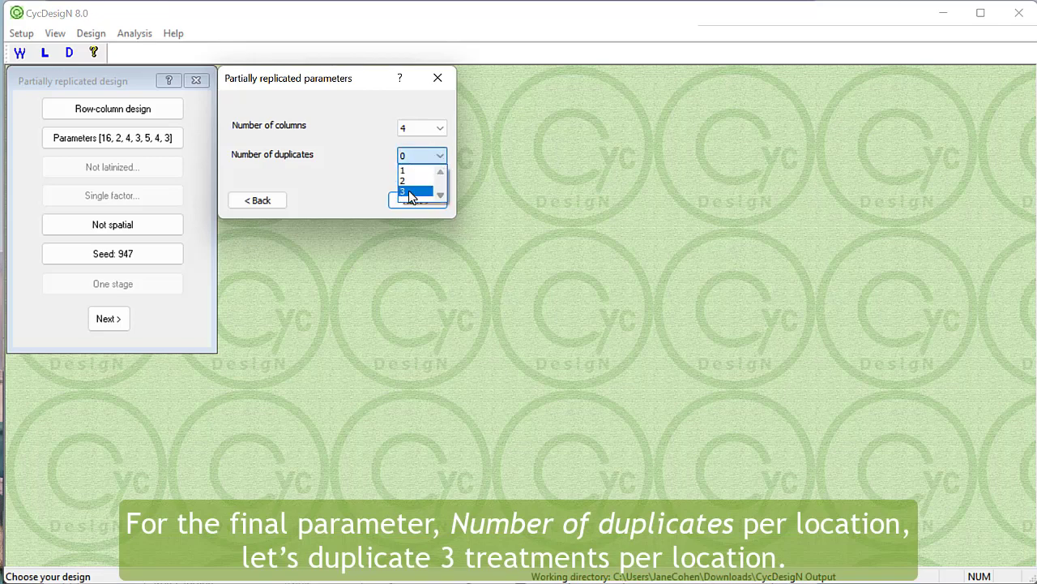
{"action": "left_click", "coordinate": [411, 193]}
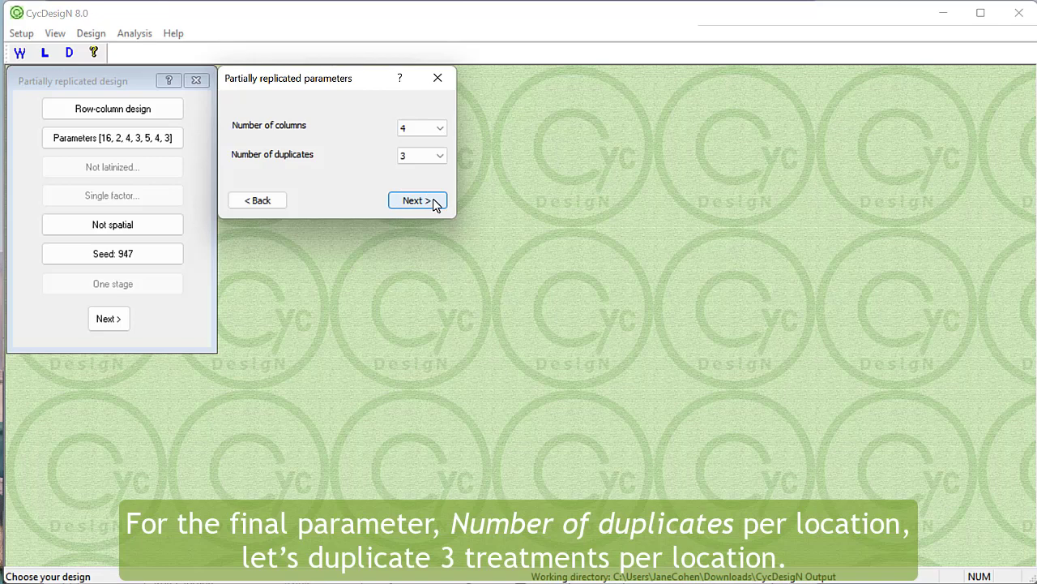
{"action": "left_click", "coordinate": [428, 200]}
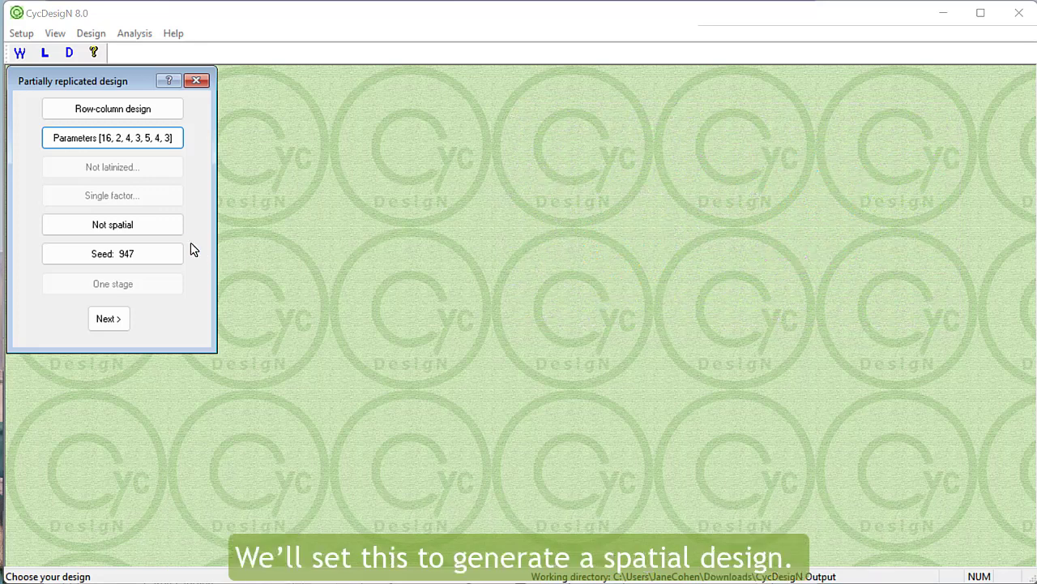
- Make the row-column design spatial, run both optimization stages, and generate it with one randomization to review in the log file
{"action": "left_click", "coordinate": [173, 229]}
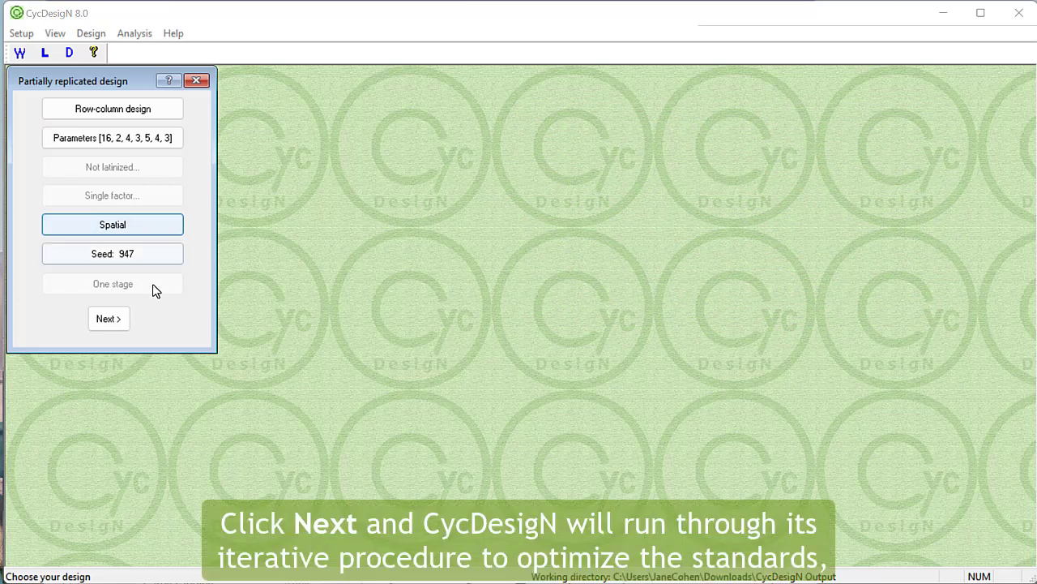
{"action": "left_click", "coordinate": [124, 324]}
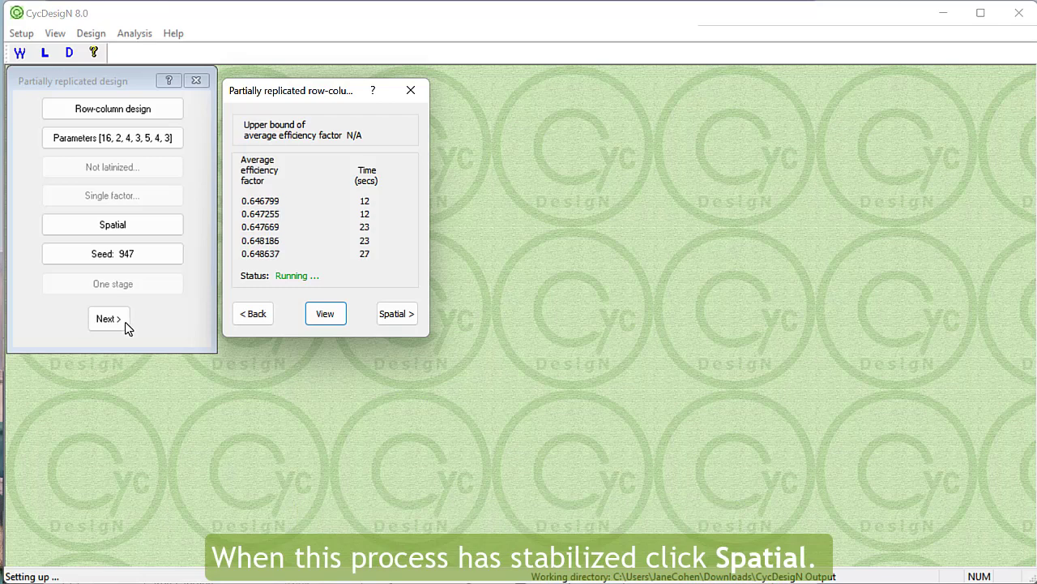
{"action": "left_click", "coordinate": [381, 321]}
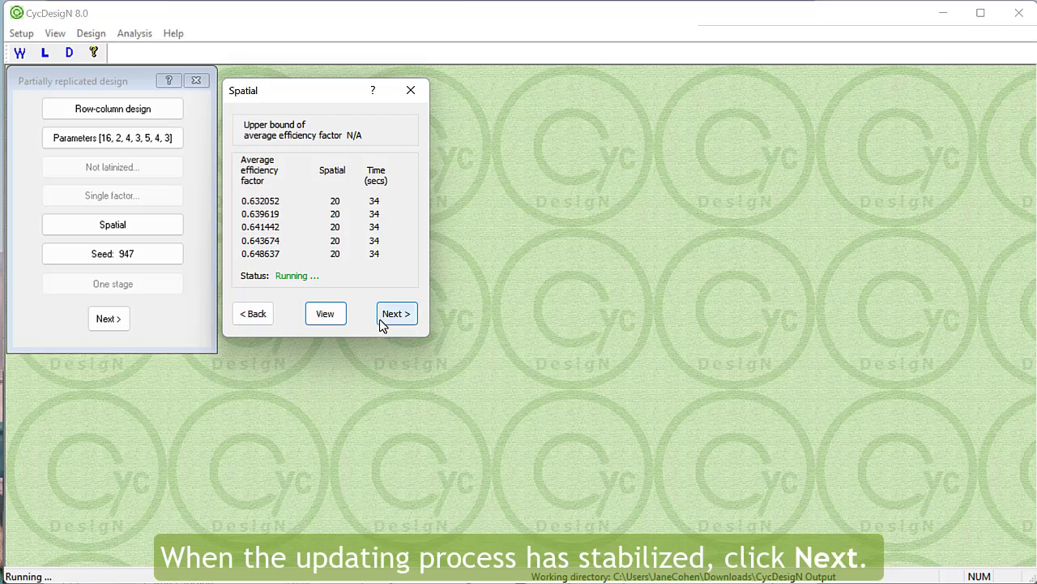
{"action": "left_click", "coordinate": [389, 318]}
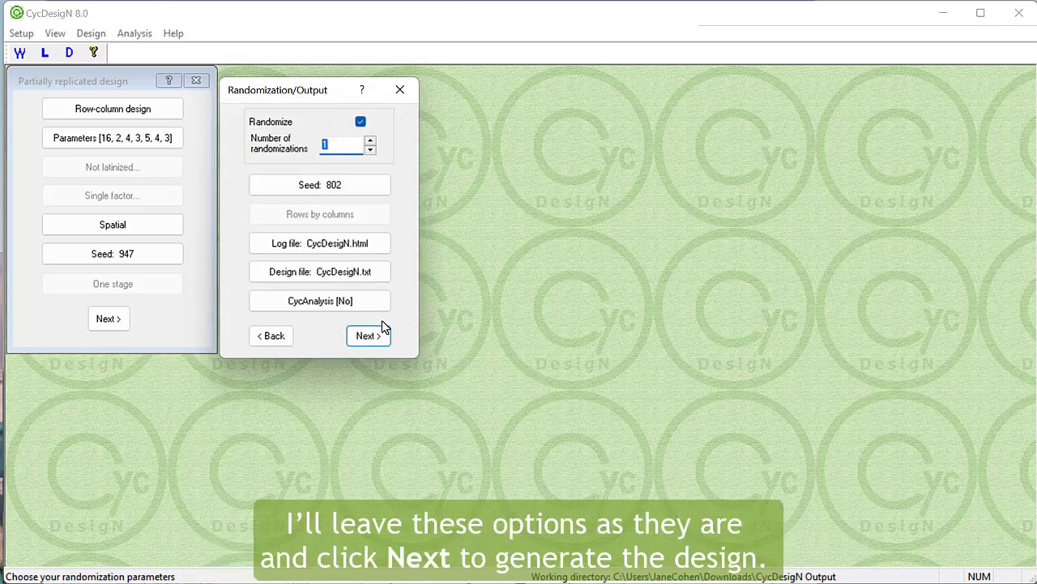
{"action": "left_click", "coordinate": [387, 336]}
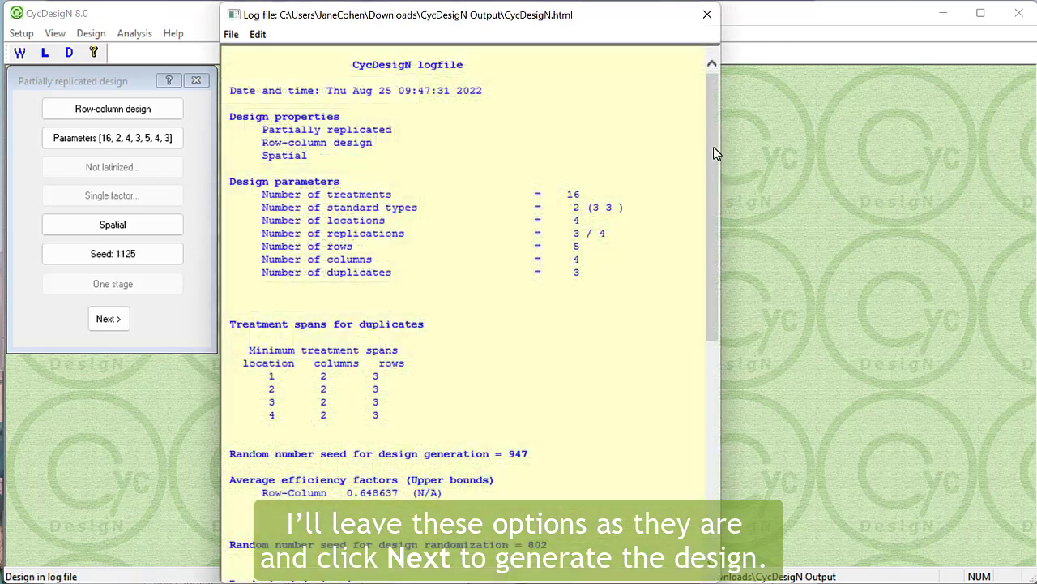
{"action": "left_click_drag", "start_coordinate": [716, 146], "coordinate": [760, 380]}
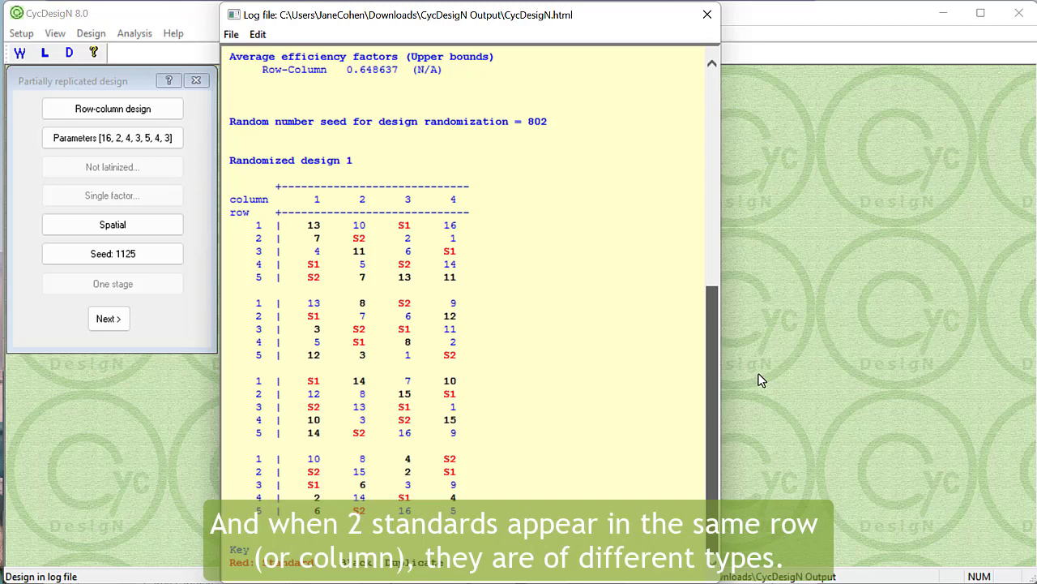
{"action": "left_click_drag", "start_coordinate": [760, 364], "coordinate": [747, 279]}
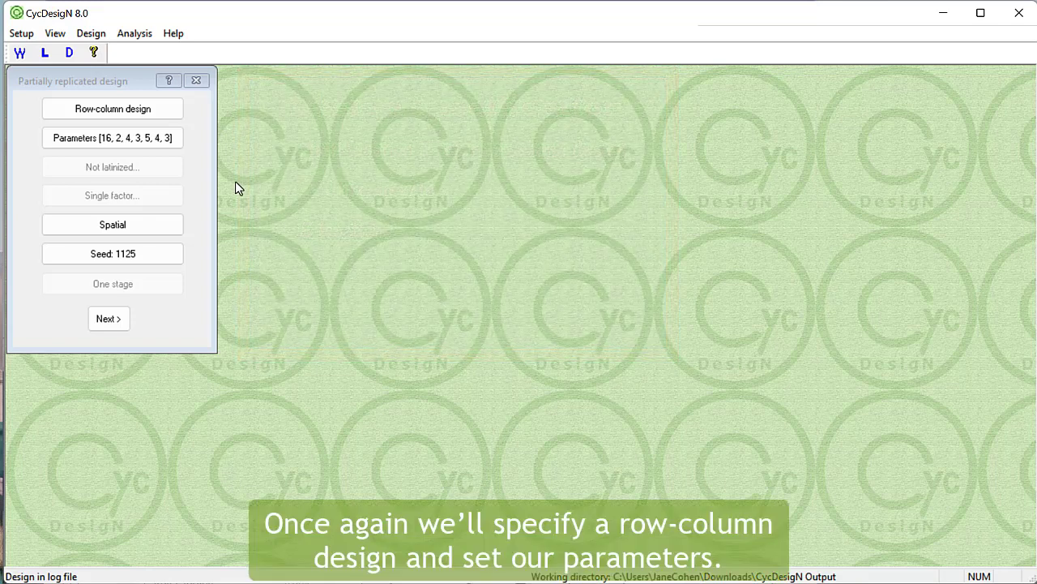
- Set the row-column design's number of treatments to 330 and number of standard types to 1
{"action": "left_click", "coordinate": [171, 147]}
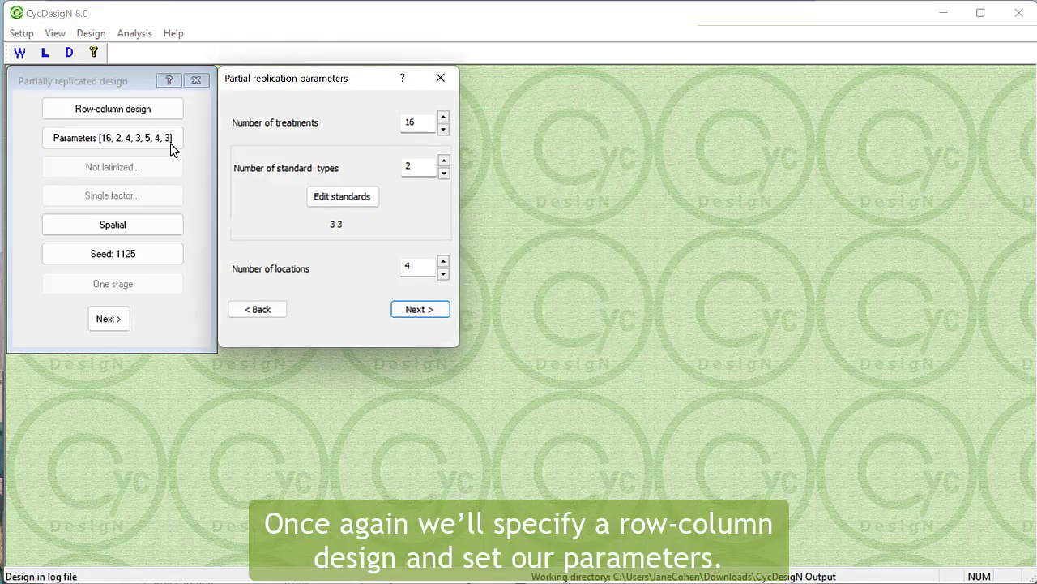
{"action": "left_click_drag", "start_coordinate": [413, 123], "coordinate": [386, 125]}
{"action": "type", "text": "330"}
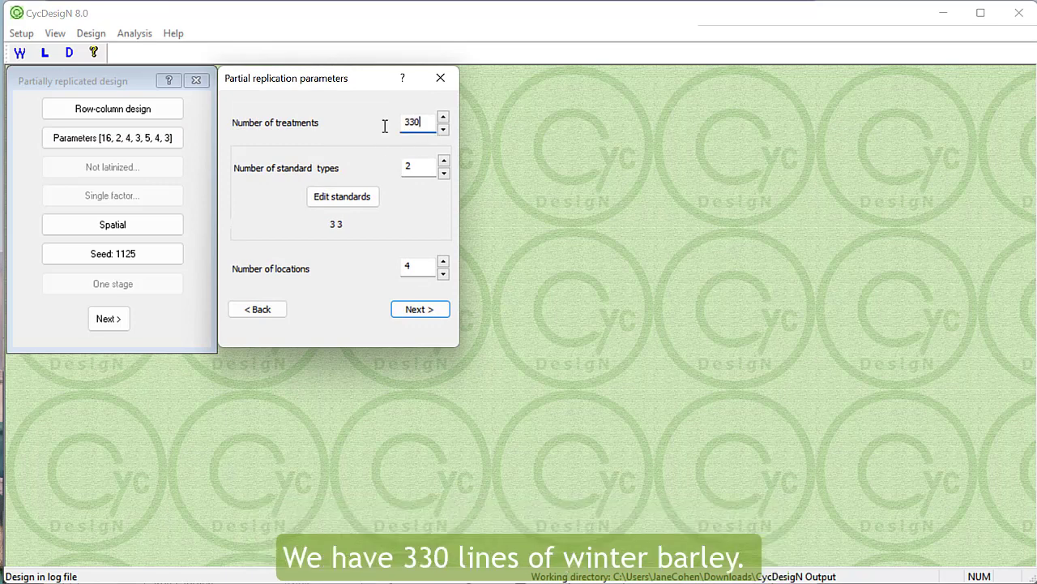
{"action": "left_click_drag", "start_coordinate": [417, 167], "coordinate": [385, 164]}
{"action": "type", "text": "1"}
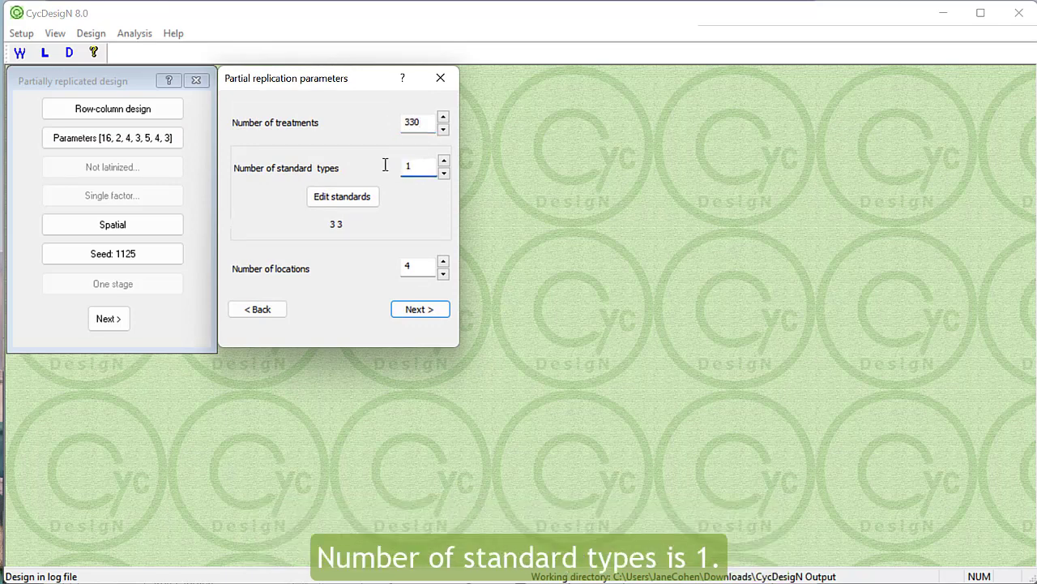
- Set the number of standards for type 1 to 24 and the number of locations to 5
{"action": "left_click", "coordinate": [365, 200]}
{"action": "type", "text": "24"}
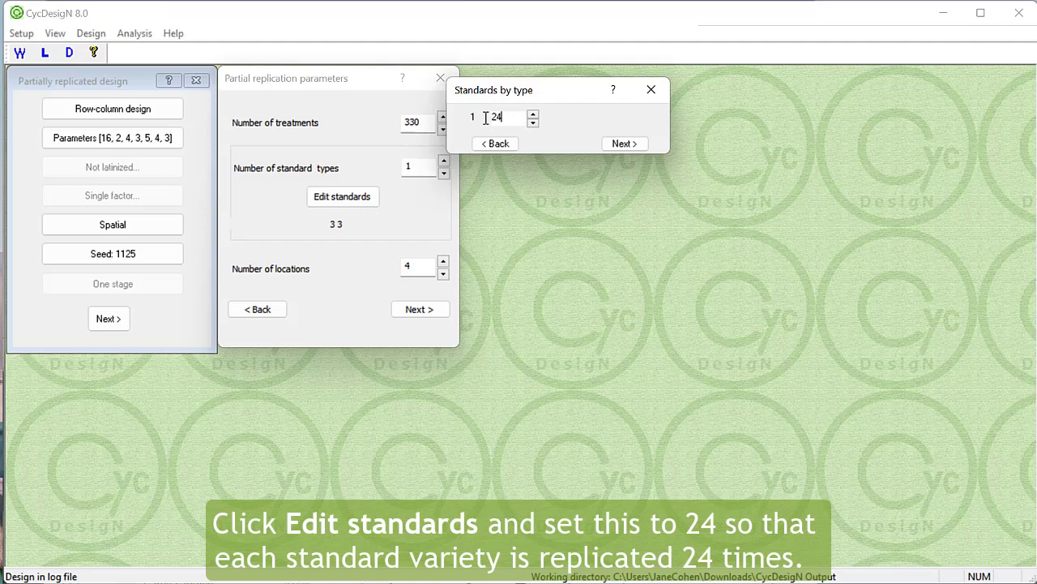
{"action": "left_click", "coordinate": [618, 143]}
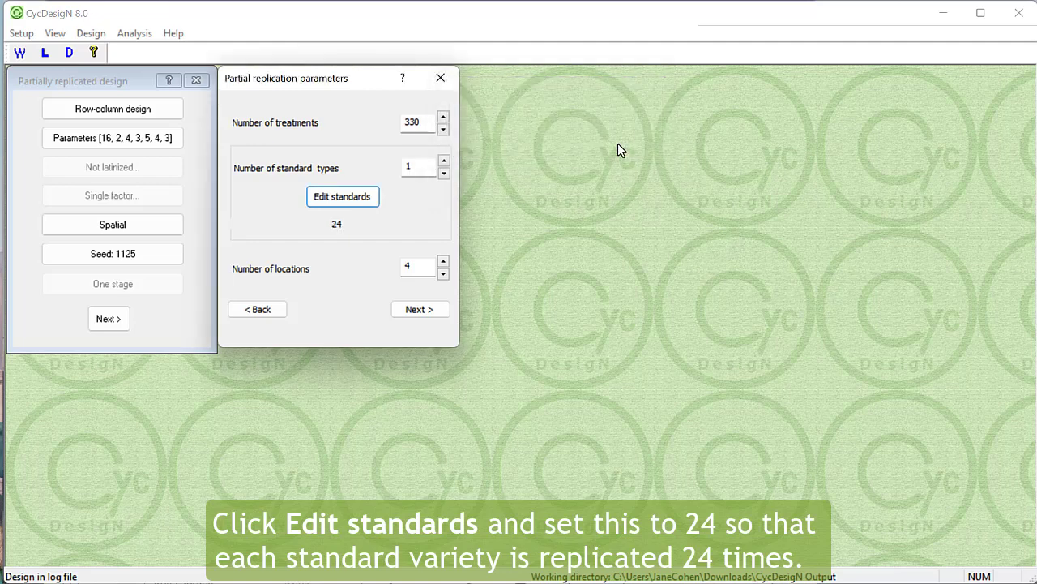
{"action": "left_click", "coordinate": [443, 261]}
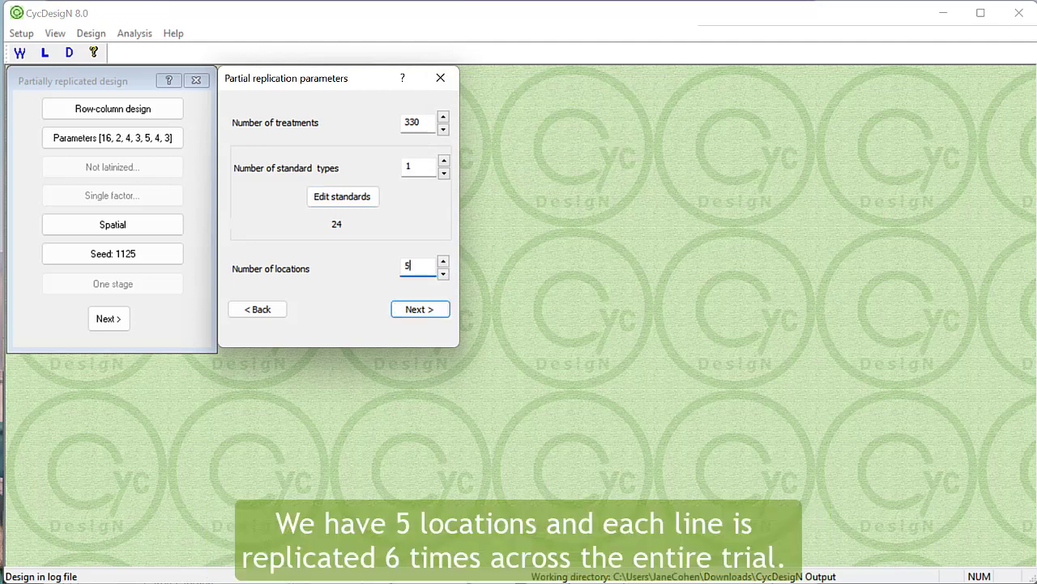
{"action": "left_click", "coordinate": [433, 315]}
- Set the number of replications to 6 and rows to 15, and accept 28 columns and 66 duplicates
{"action": "left_click", "coordinate": [441, 117]}
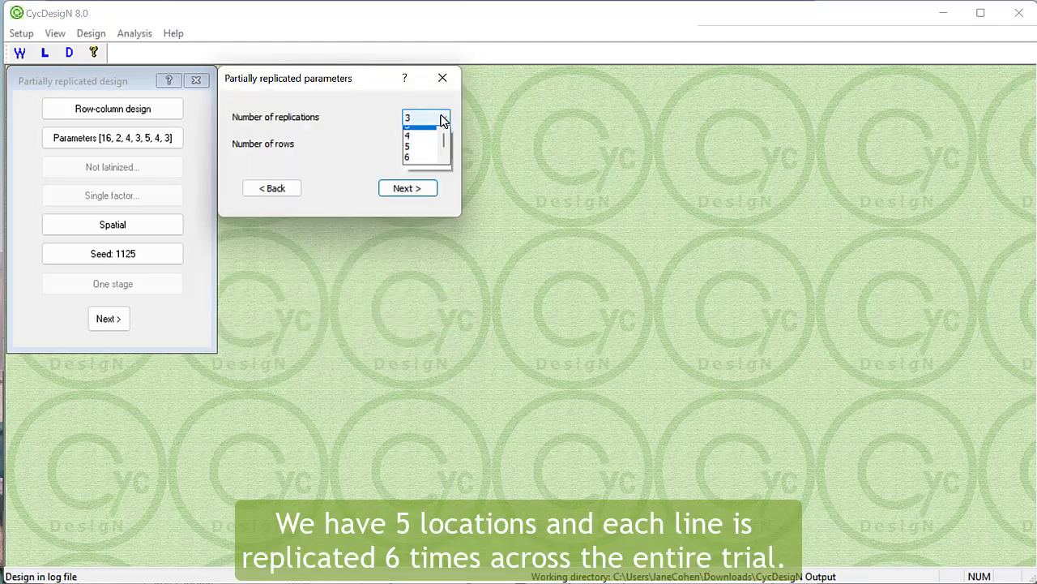
{"action": "left_click", "coordinate": [412, 163]}
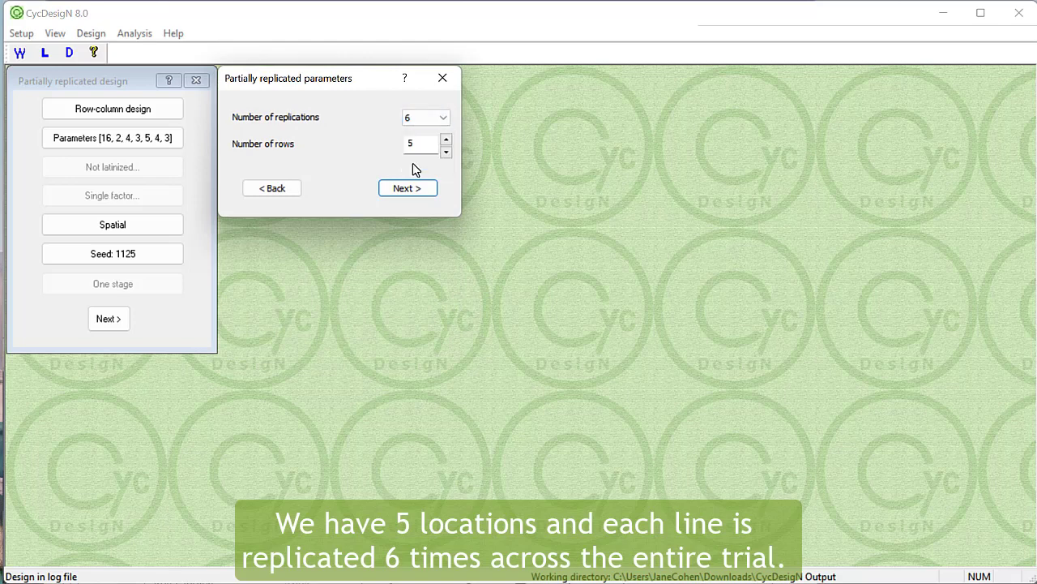
{"action": "left_click", "coordinate": [411, 144]}
{"action": "key", "text": "BackSpace"}
{"action": "type", "text": "15"}
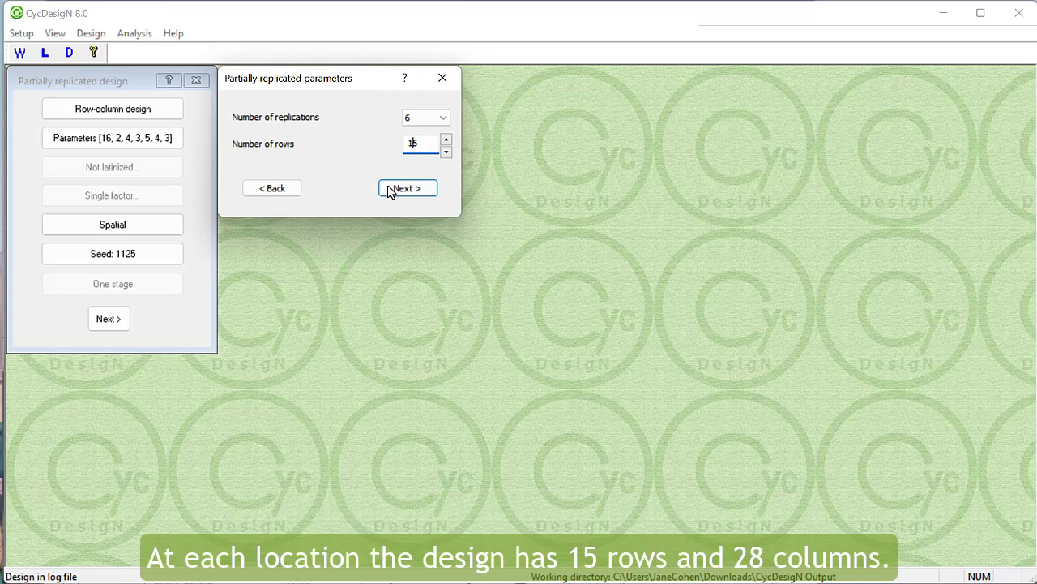
{"action": "left_click", "coordinate": [431, 191]}
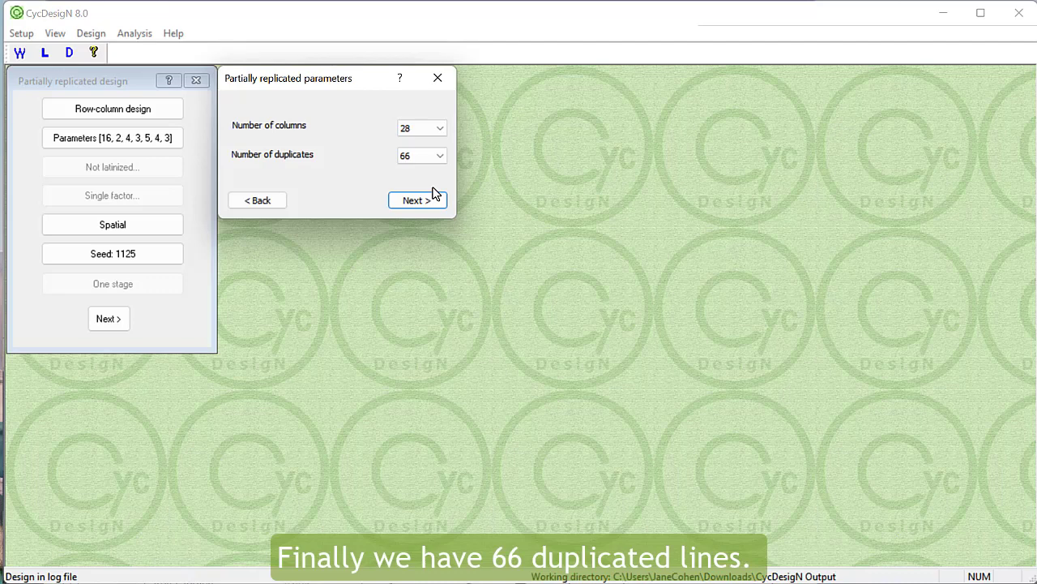
{"action": "left_click", "coordinate": [417, 199]}
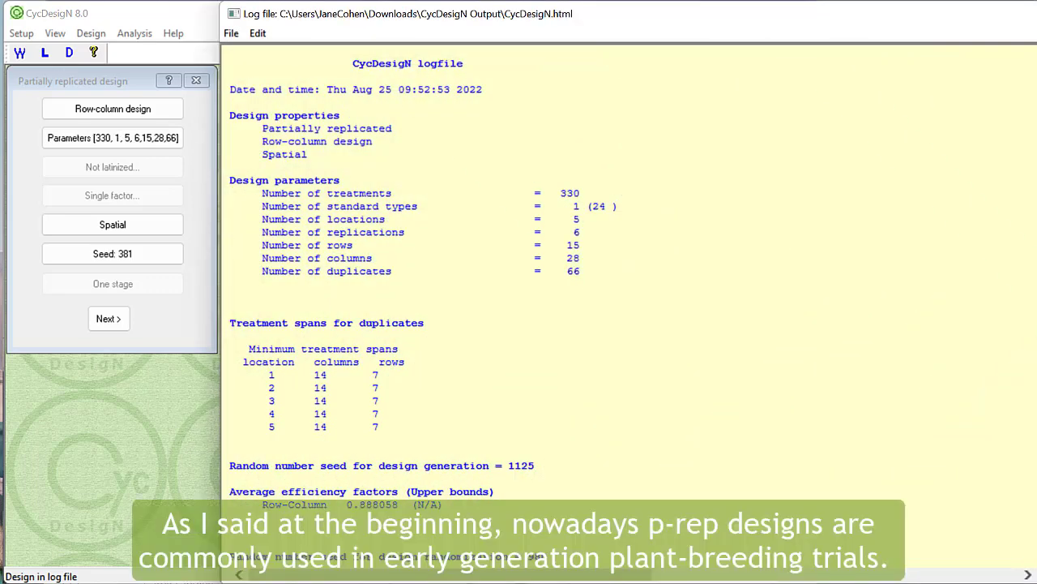
- Review the log file's design parameters, treatment spans and randomized layouts for the five locations
{"action": "scroll", "coordinate": [417, 302], "scroll_direction": "down", "scroll_amount": 1}
{"action": "scroll", "coordinate": [632, 306], "scroll_direction": "down", "scroll_amount": 7}
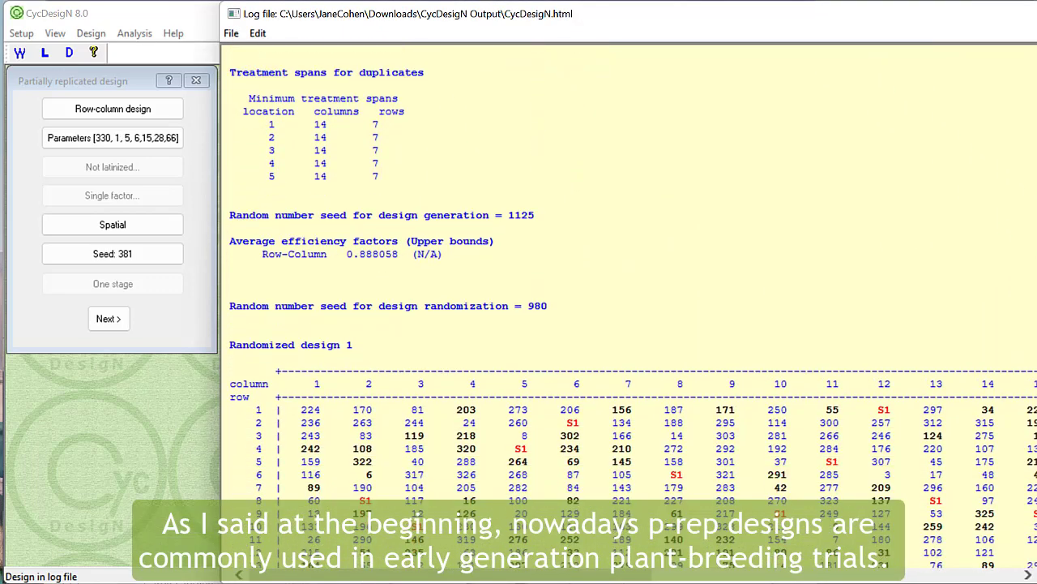
{"action": "scroll", "coordinate": [632, 306], "scroll_direction": "down", "scroll_amount": 7}
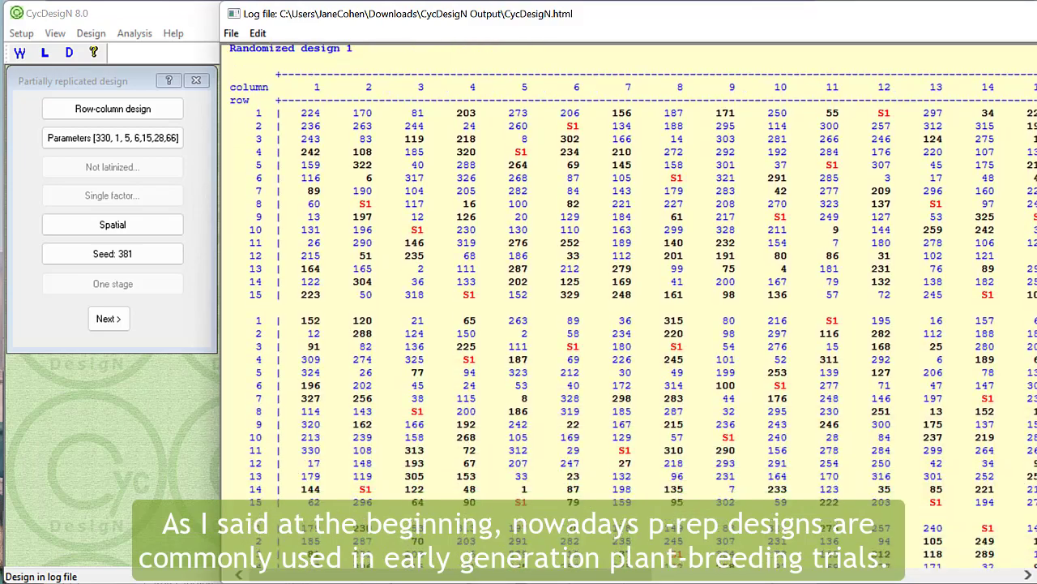
{"action": "scroll", "coordinate": [632, 307], "scroll_direction": "down", "scroll_amount": 8}
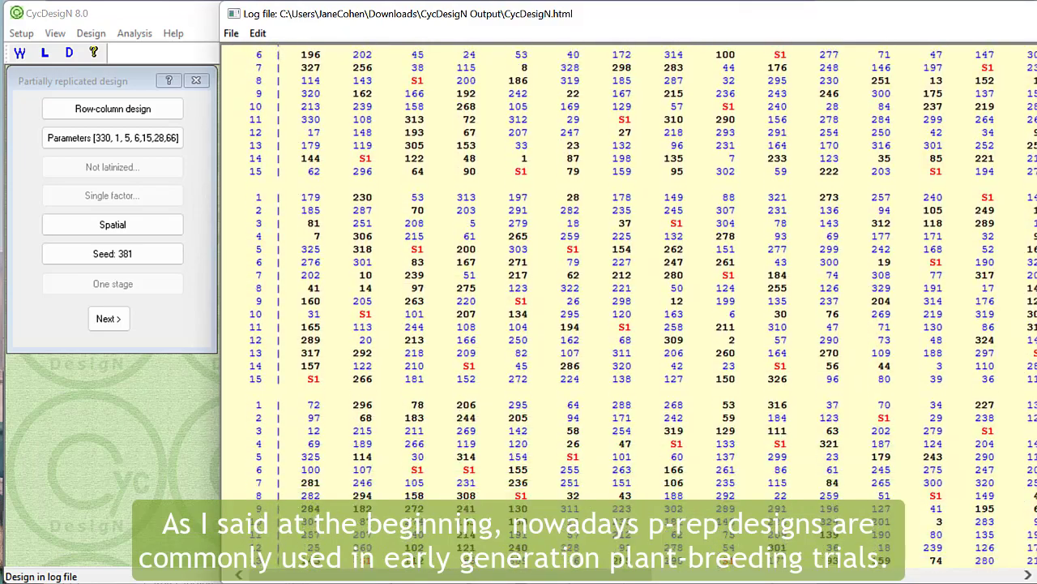
{"action": "scroll", "coordinate": [632, 307], "scroll_direction": "down", "scroll_amount": 6}
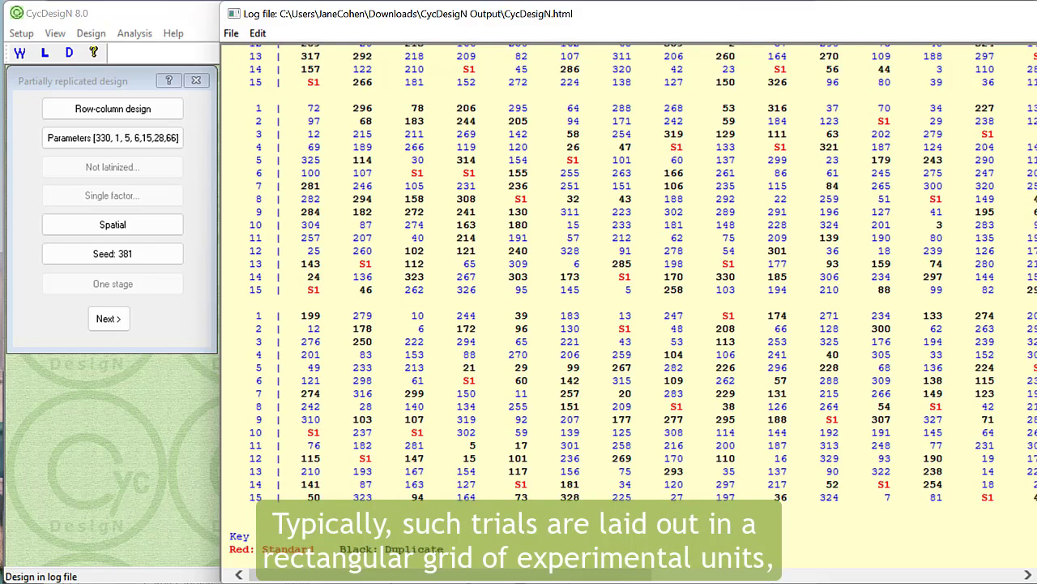
{"action": "scroll", "coordinate": [1005, 162], "scroll_direction": "up", "scroll_amount": 20}
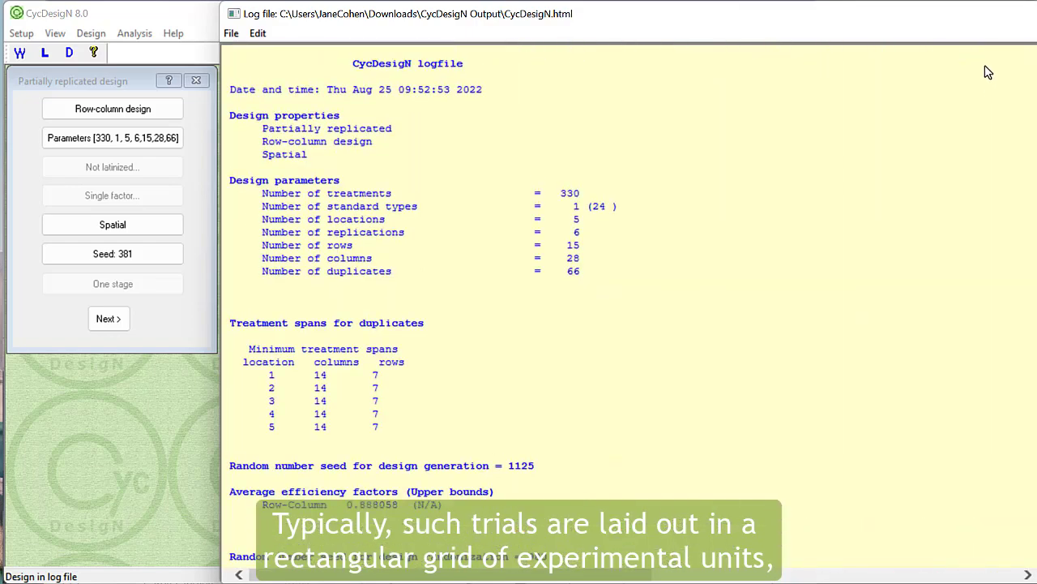